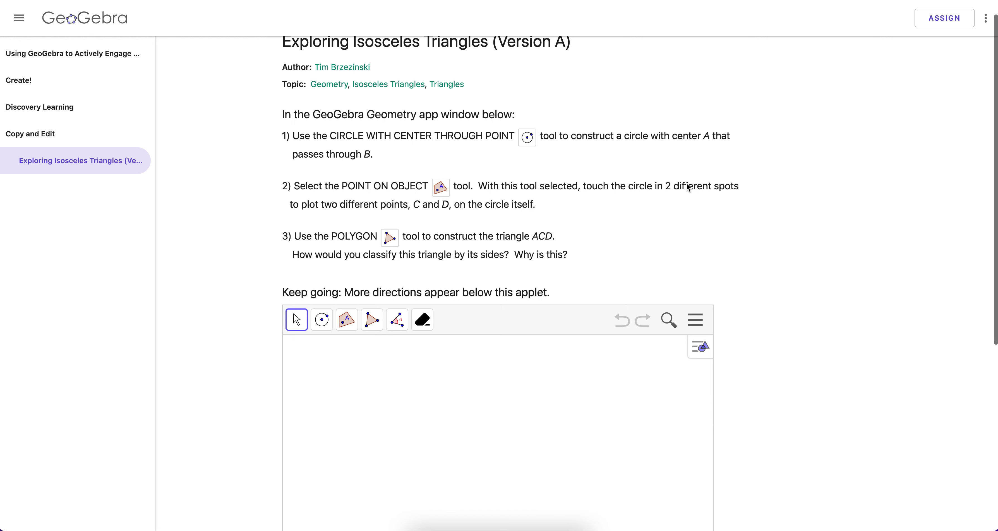
Step: Scroll down the activity page to reach the Geometry applet
scroll(687, 184, "up", 2)
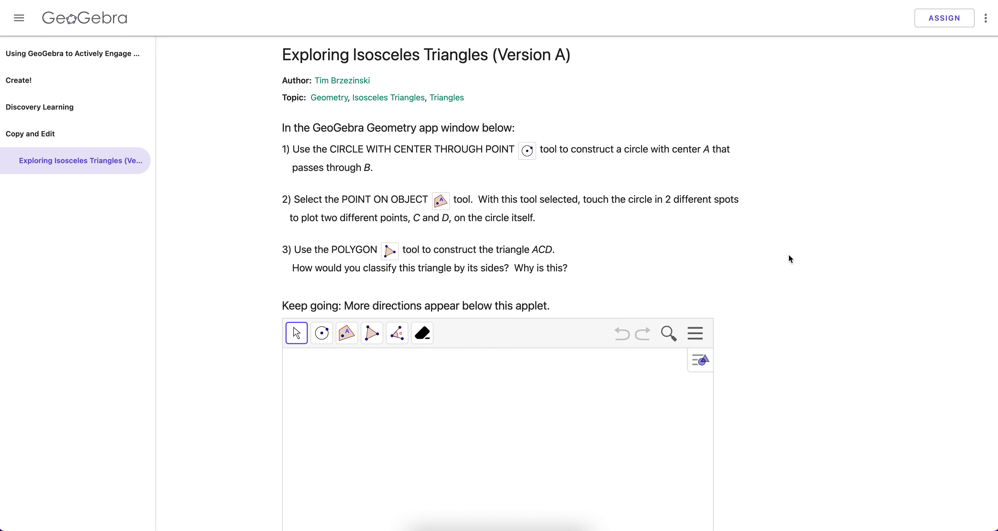
scroll(788, 254, "down", 2)
scroll(788, 258, "up", 2)
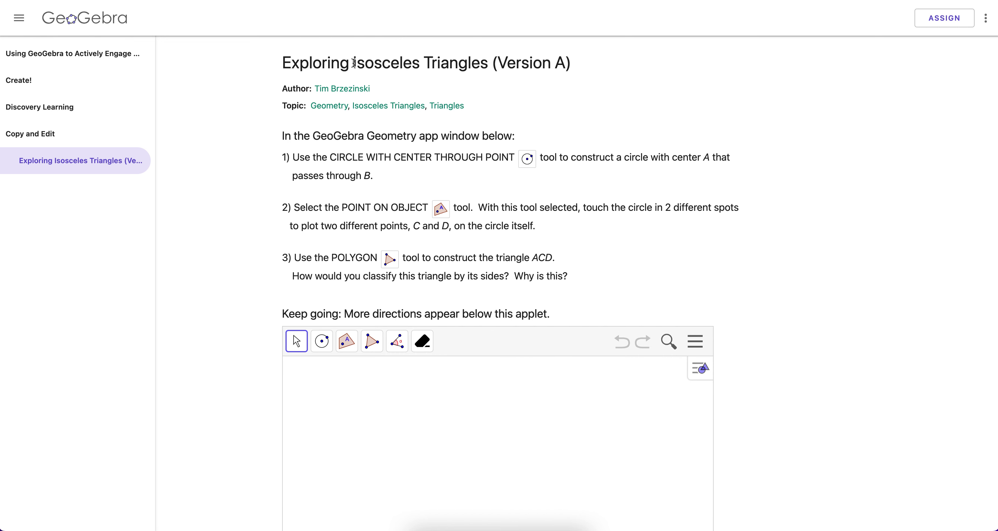
left_click_drag(353, 63, 561, 83)
left_click(562, 83)
scroll(565, 108, "down", 2)
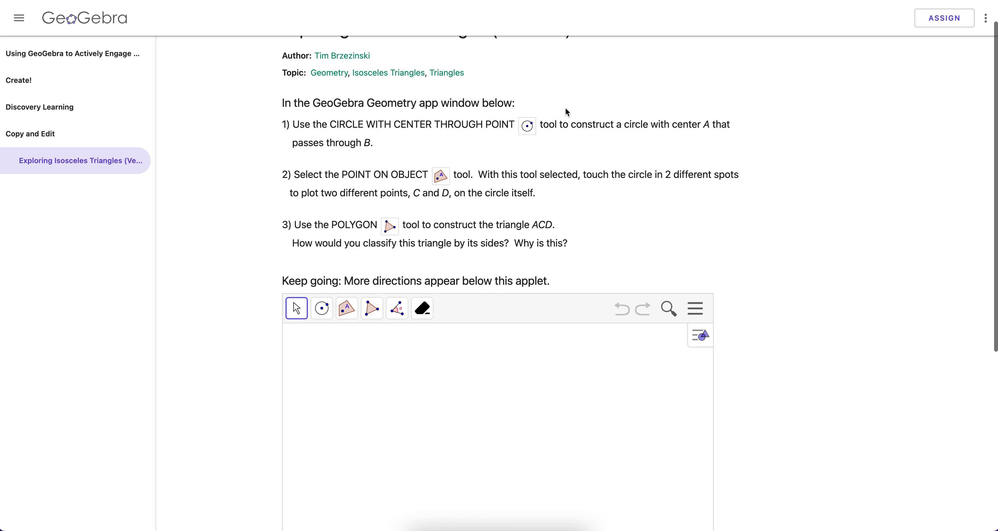
scroll(565, 108, "down", 1)
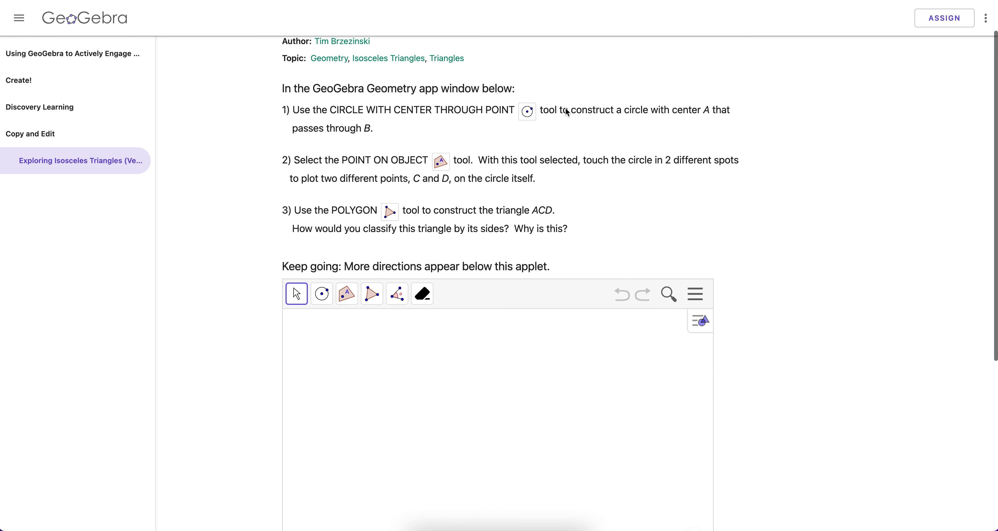
scroll(565, 108, "down", 2)
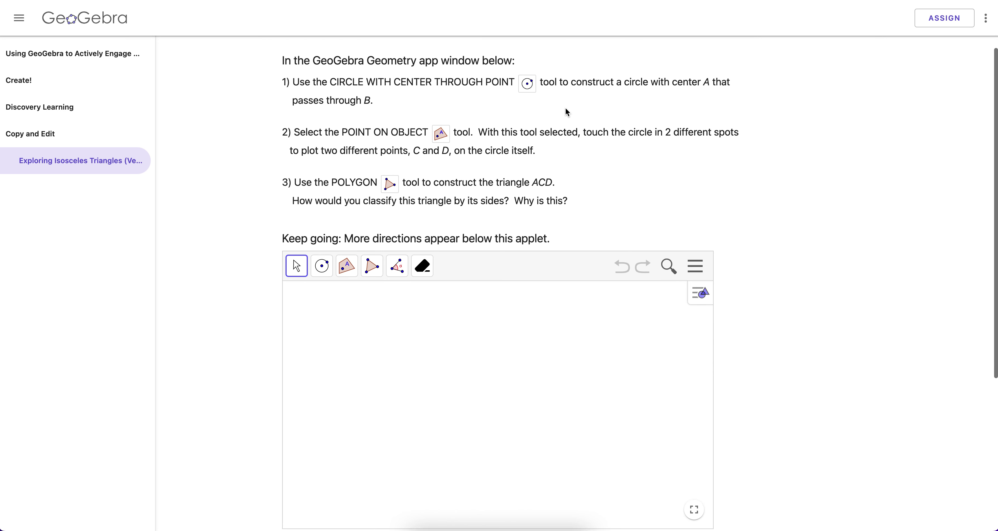
scroll(565, 109, "down", 1)
left_click_drag(282, 82, 573, 199)
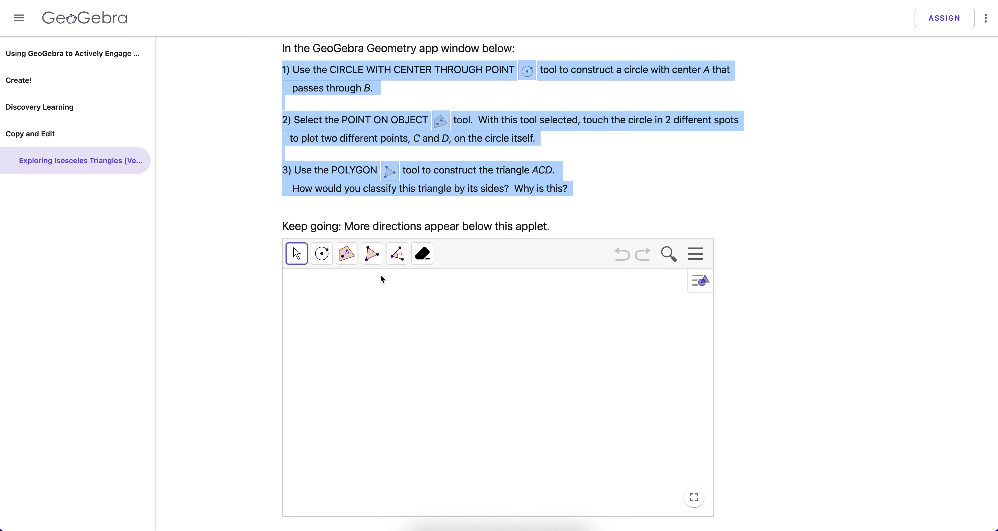
Step: Draw a circle centred at A through B and place points C and D on it
left_click(324, 257)
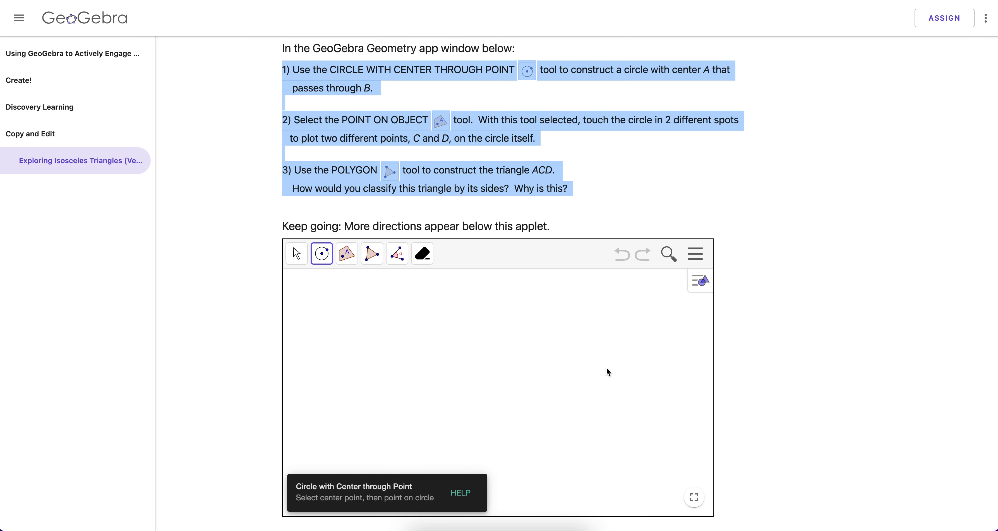
left_click(467, 387)
left_click(565, 421)
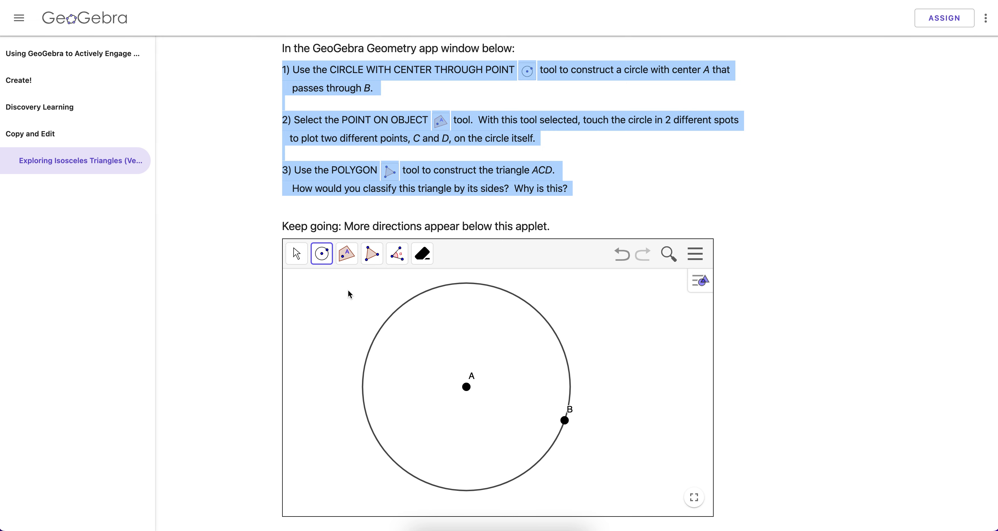
left_click(344, 262)
left_click(363, 374)
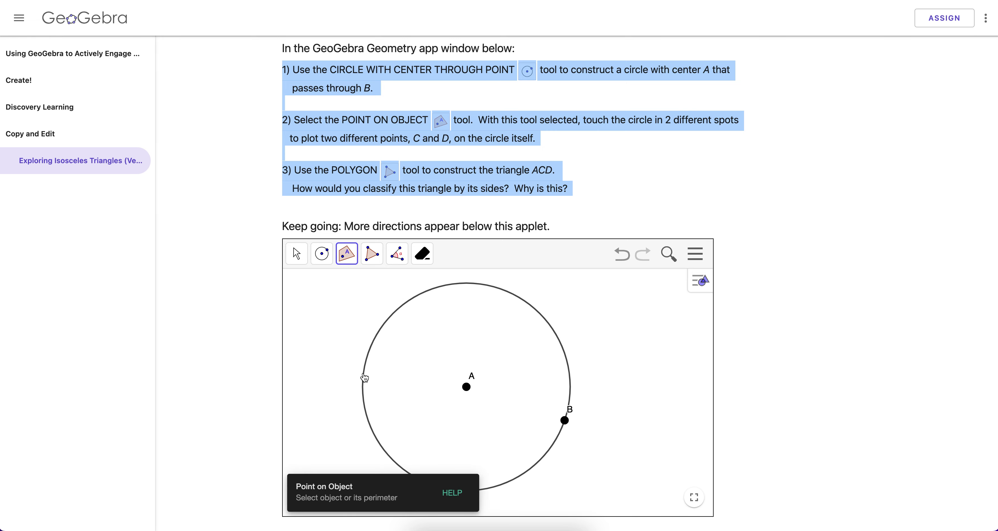
left_click(488, 286)
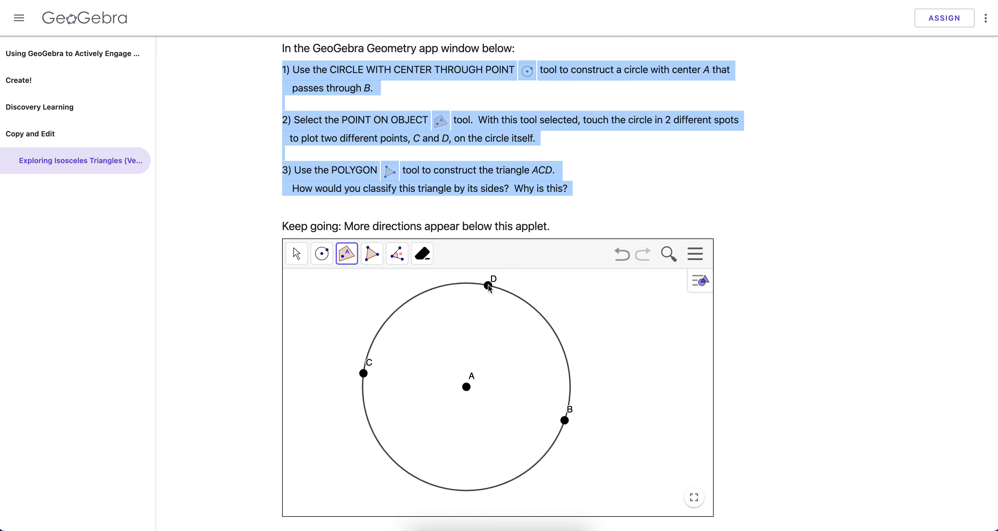
Step: Build triangle ACD from points A, D and C
left_click(372, 254)
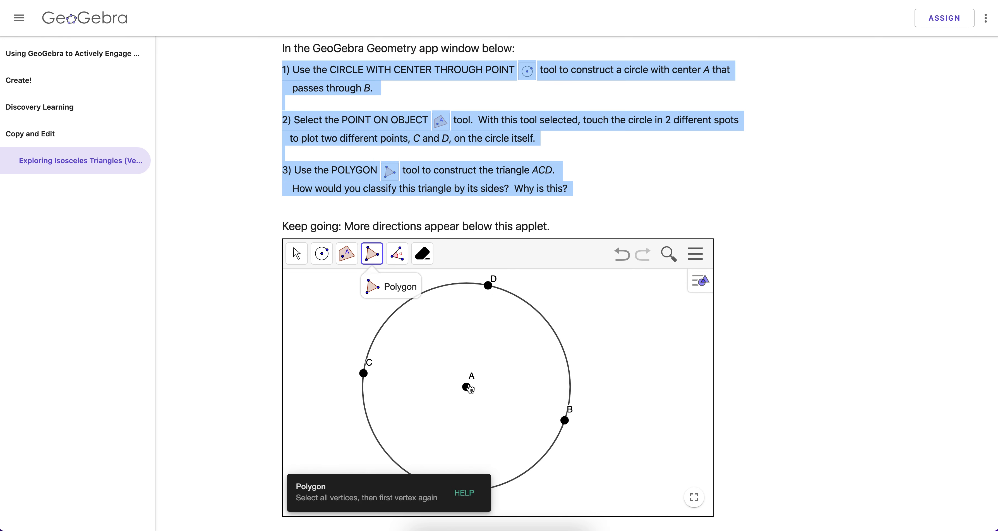
left_click(467, 387)
left_click(488, 286)
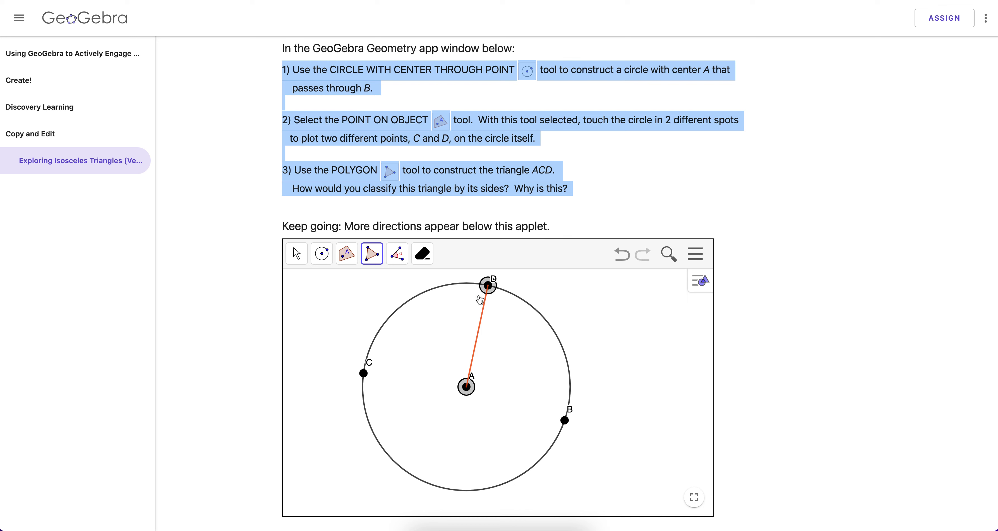
left_click(364, 373)
left_click(466, 386)
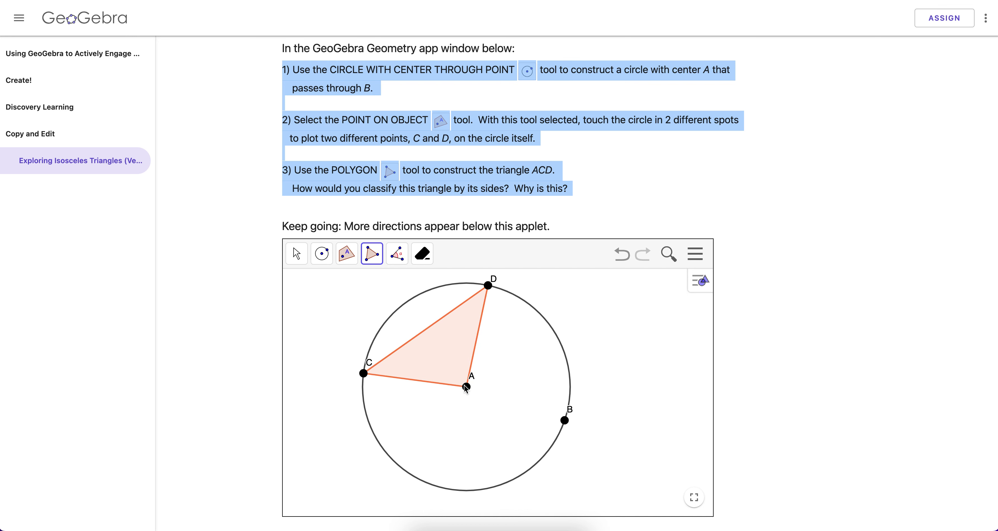
Step: Measure triangle ACD's angles and drag C until they read 44.26°, 44.26° and 91.48°
left_click(401, 257)
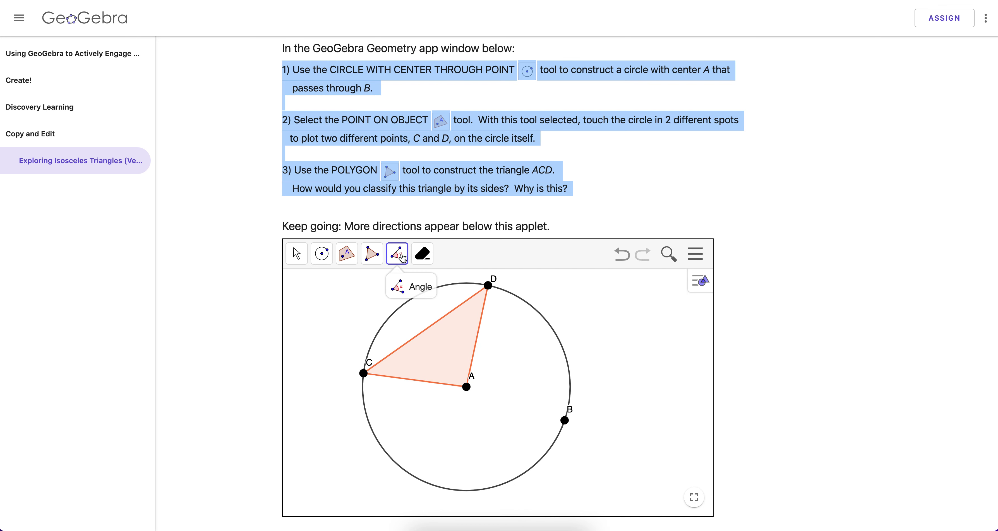
left_click(439, 351)
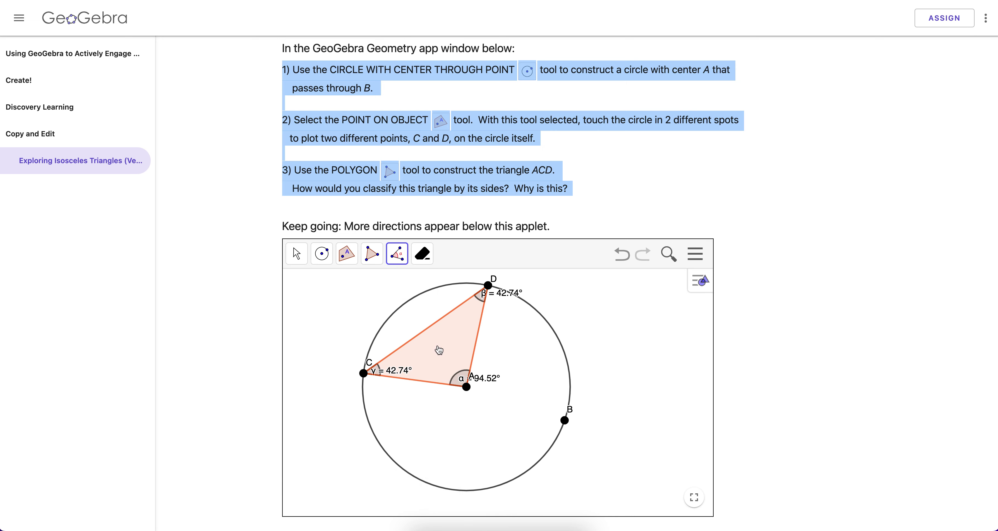
left_click(297, 254)
left_click_drag(364, 374, 410, 362)
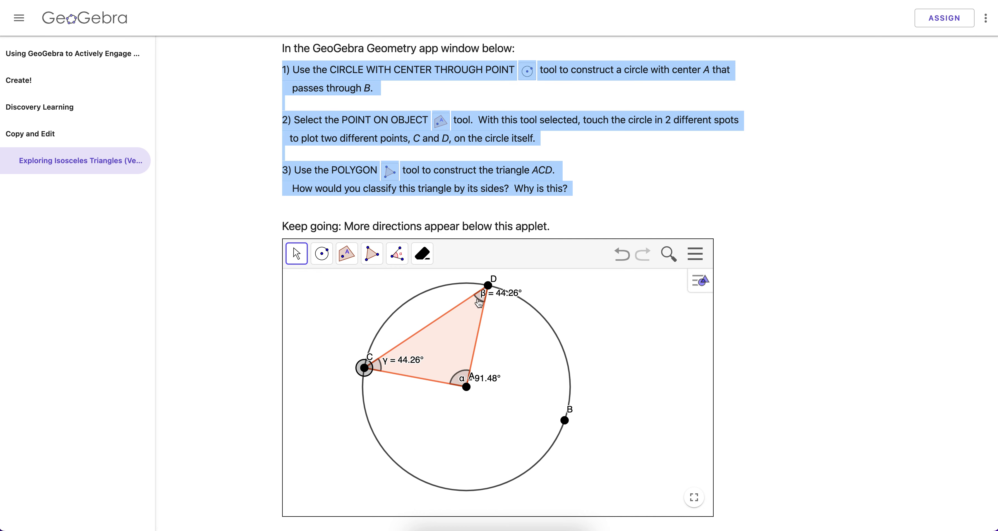
left_click_drag(508, 297, 480, 318)
left_click(814, 359)
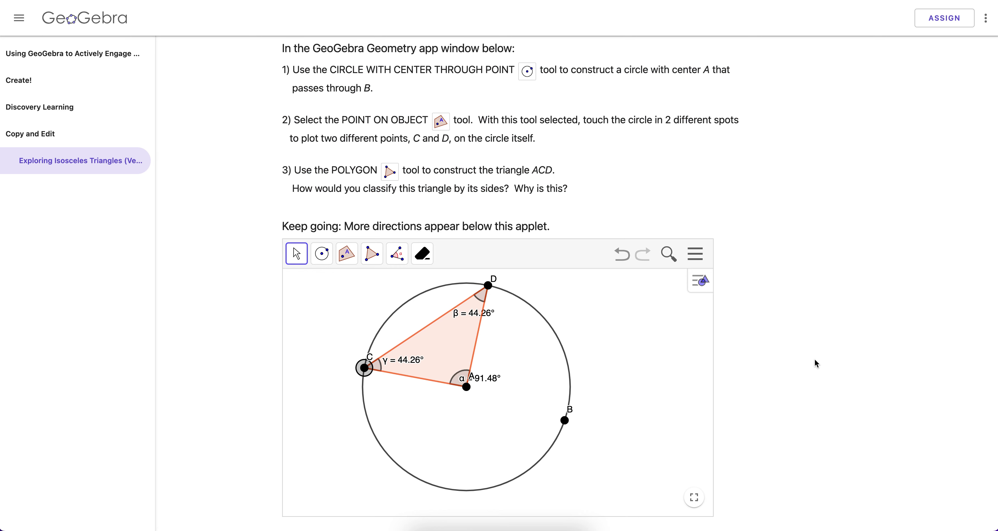
scroll(814, 359, "up", 3)
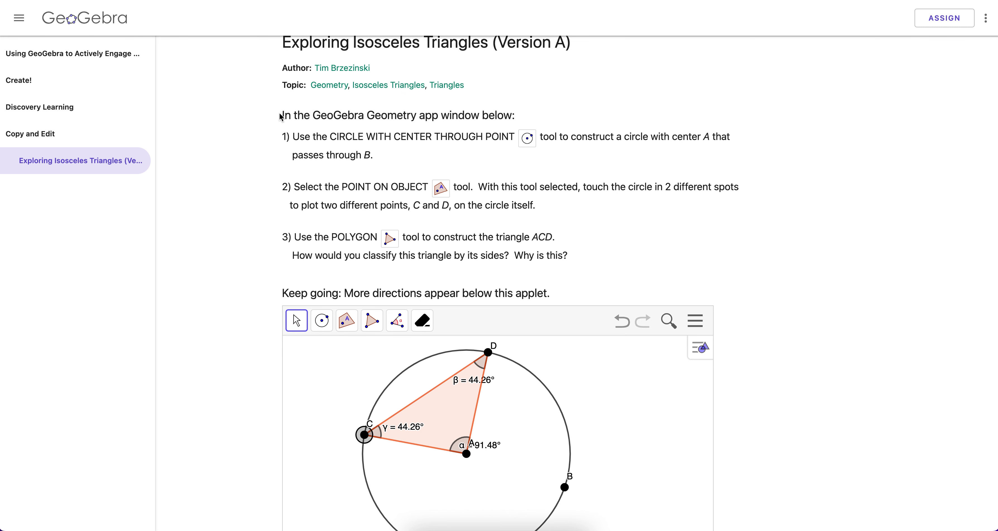
left_click_drag(280, 116, 586, 246)
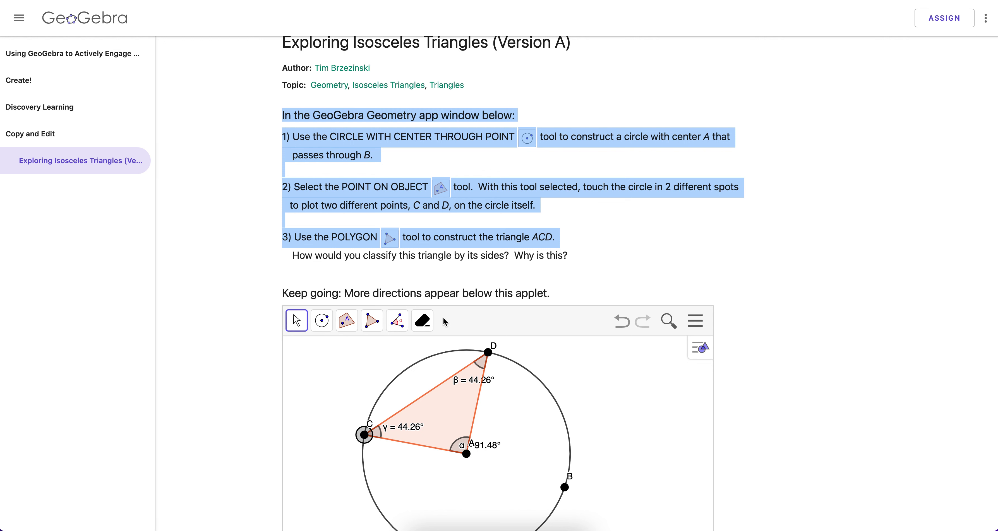
scroll(444, 322, "down", 1)
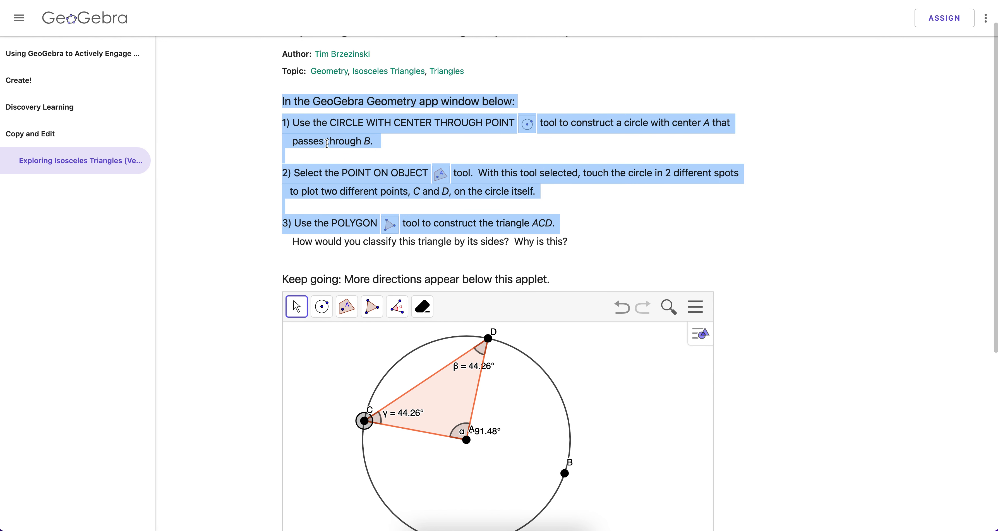
left_click(312, 138)
left_click_drag(283, 102, 573, 238)
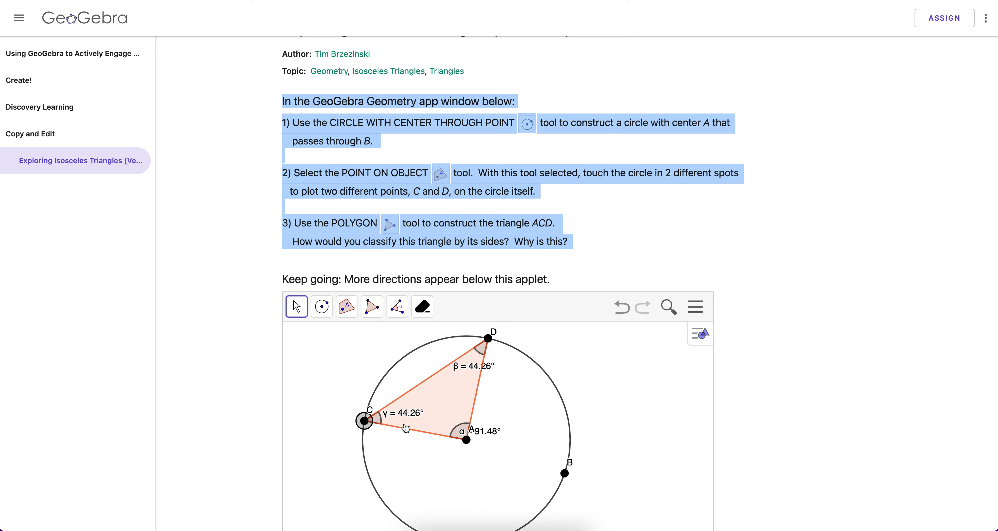
left_click(823, 297)
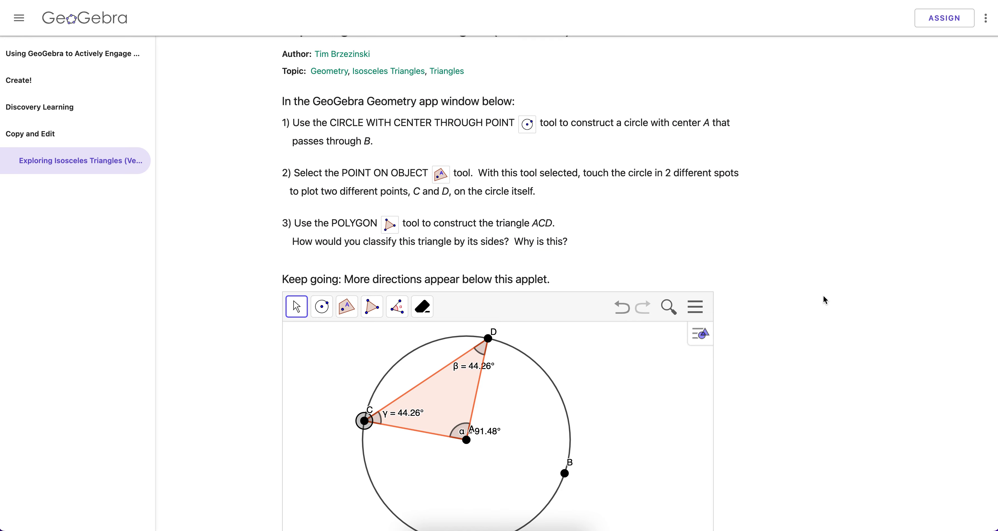
scroll(824, 297, "down", 7)
scroll(823, 297, "up", 6)
scroll(824, 300, "up", 2)
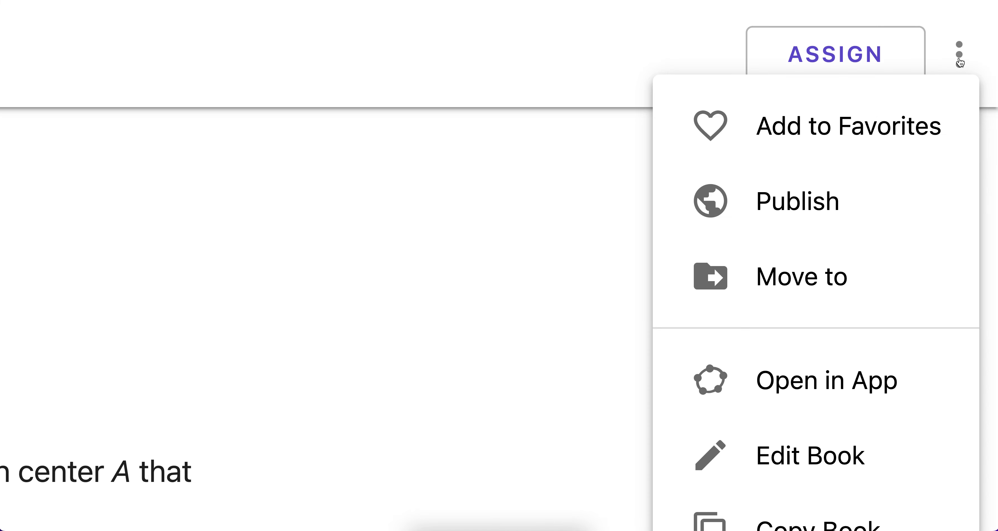
Step: Open the activity's three-dot options menu, showing Edit Activity and Copy Activity
scroll(882, 297, "down", 5)
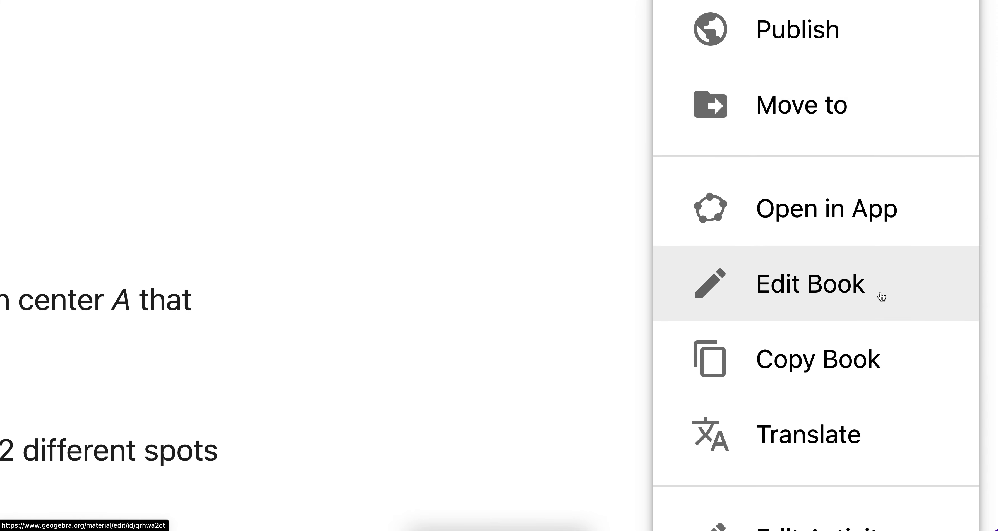
scroll(882, 297, "down", 2)
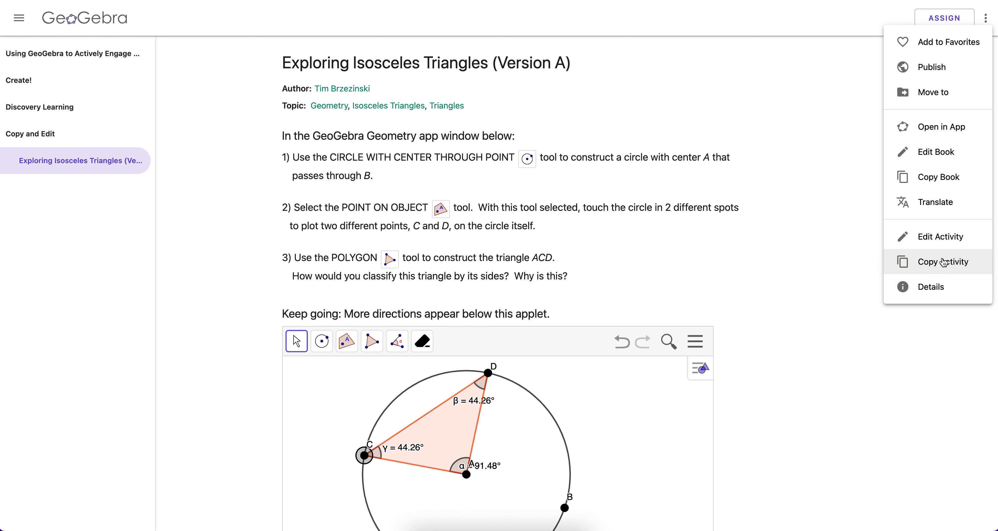
left_click(986, 19)
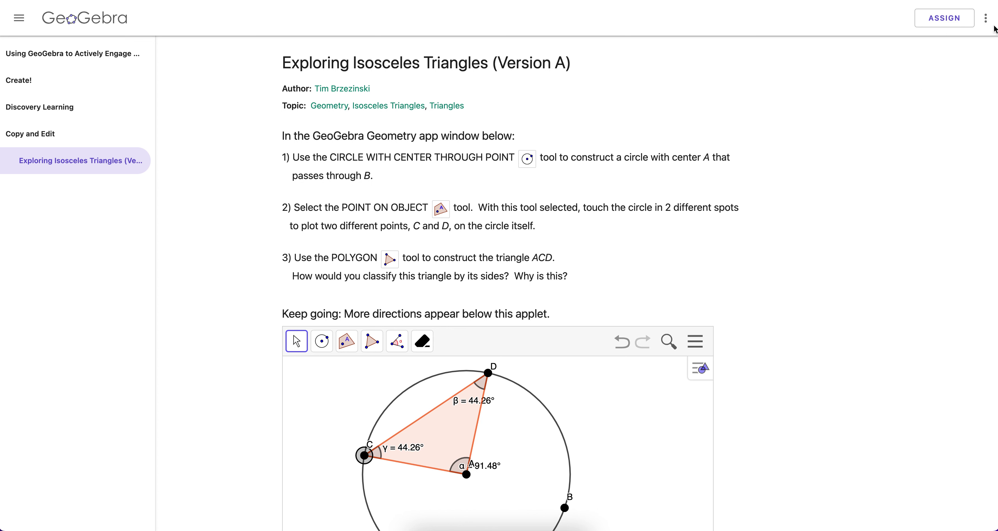
left_click(988, 22)
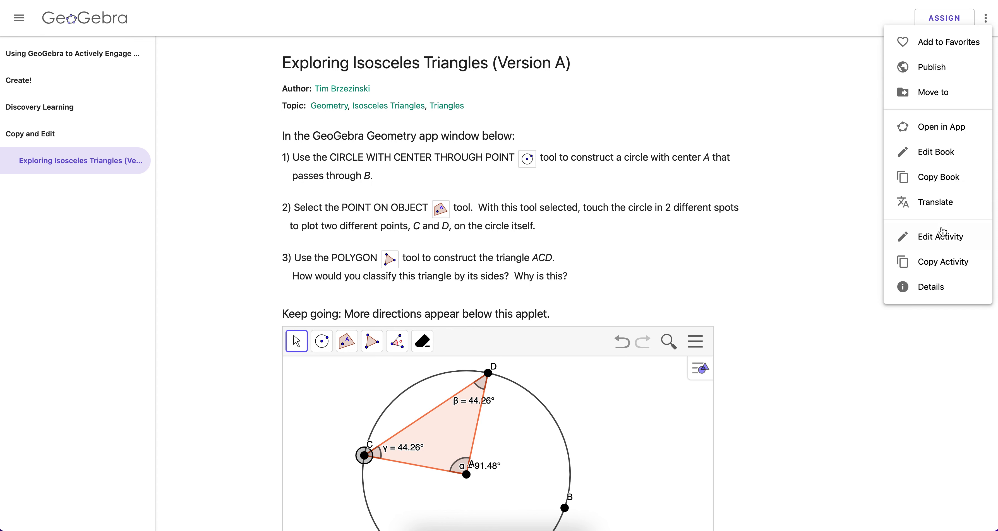
Step: Copy the activity and overwrite the copy's title with 'Today's Daily Challenge'
left_click(922, 265)
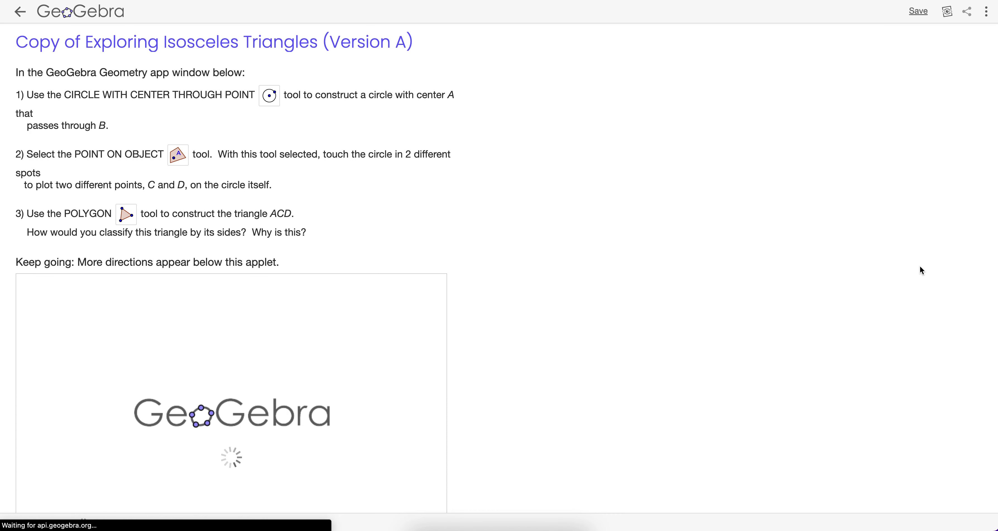
left_click(273, 43)
left_click_drag(415, 43, 84, 29)
type("Today")
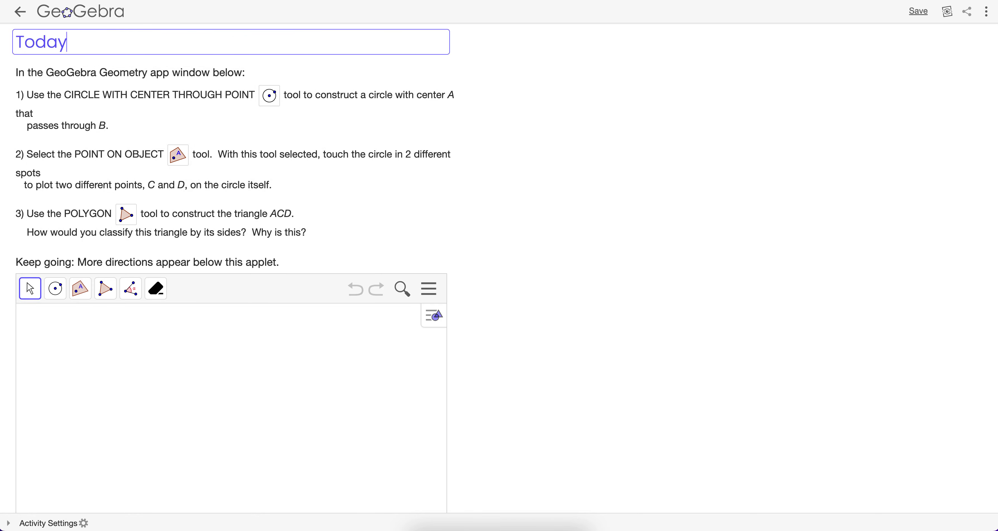
key("Return")
left_click(91, 46)
type("'s Daili")
type(" Challenge!")
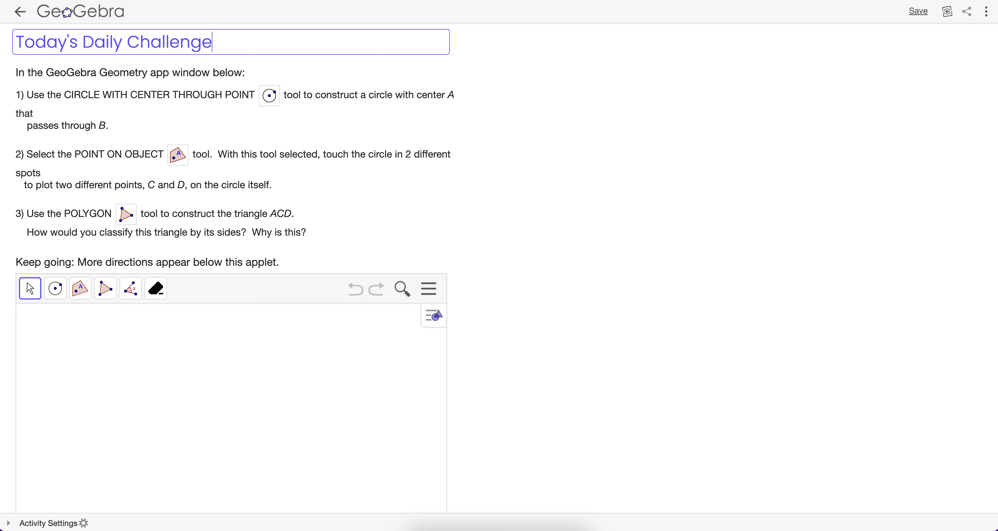
Step: Delete the three numbered instructions from the instruction text block
left_click(203, 145)
left_click_drag(352, 255, 43, 116)
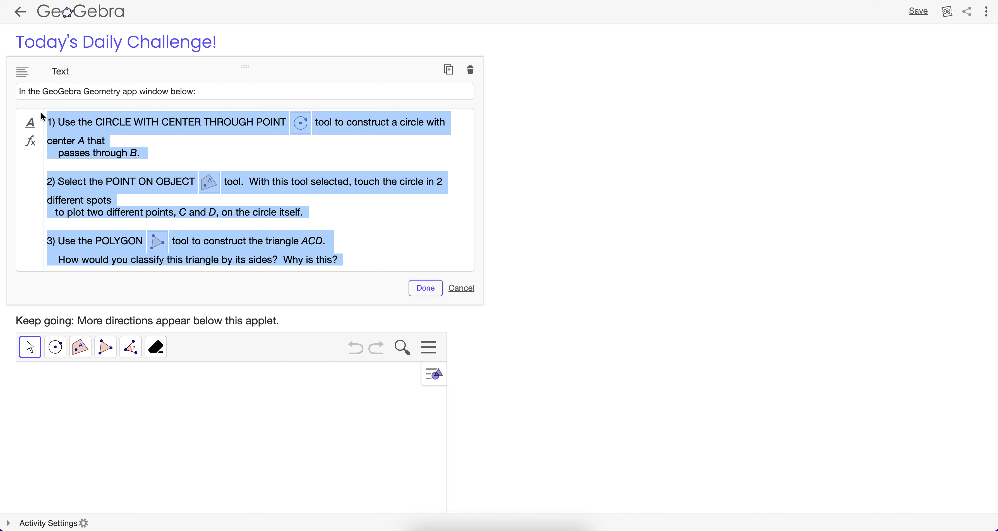
key("BackSpace")
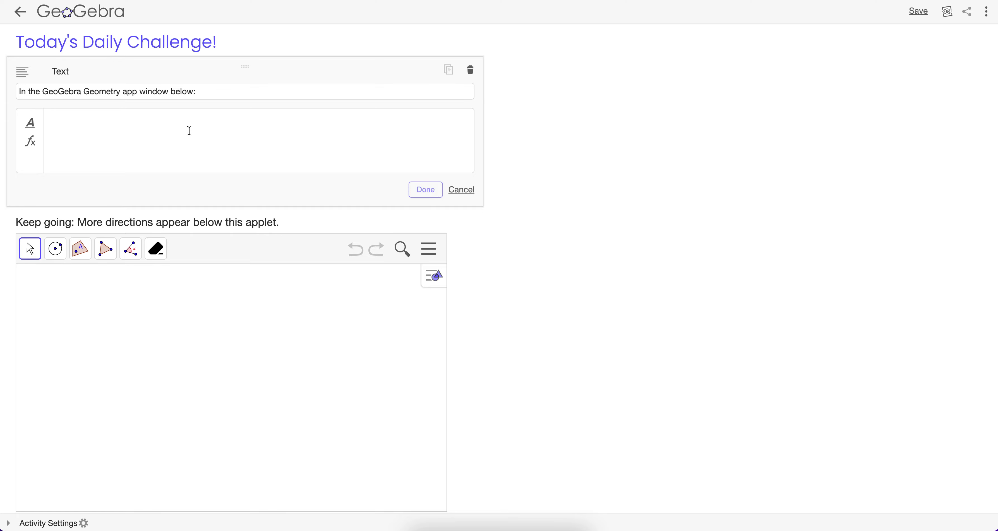
Step: Type the prompt 'Use the limited toolbar of GeoGebra to construct a triangle that ALWAYS REMAINS ISOSCELES! Be sure it passes the drag test!'
type("Co")
key("BackSpace")
key("BackSpace")
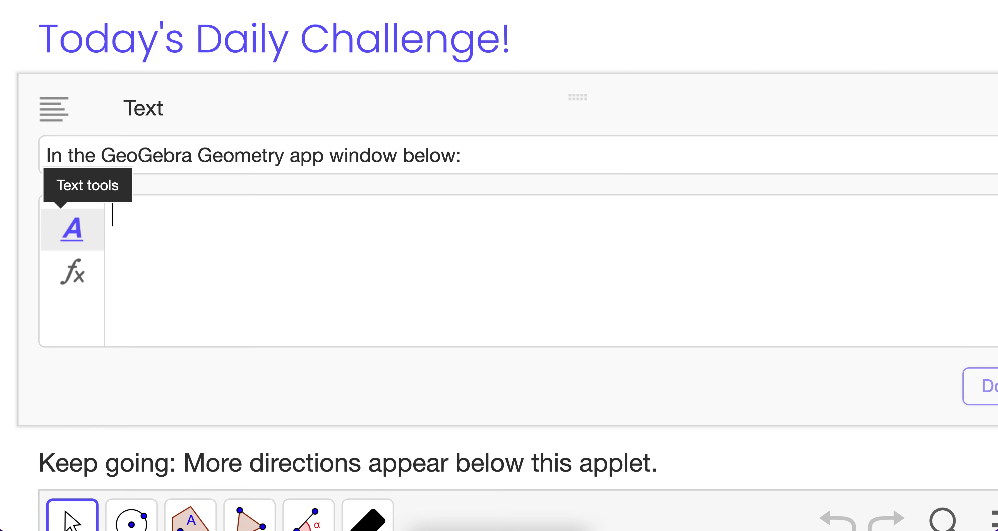
type("Use the limite")
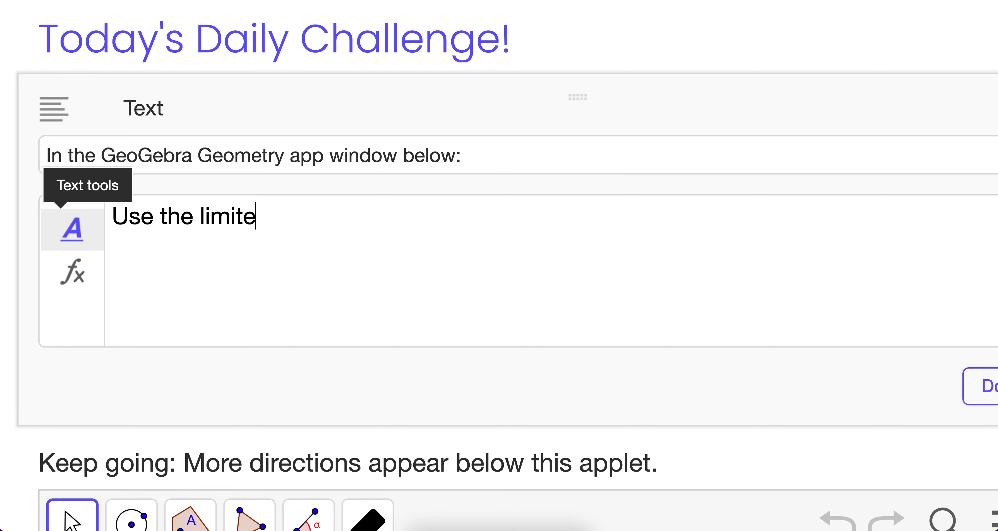
type("d toolbar of ")
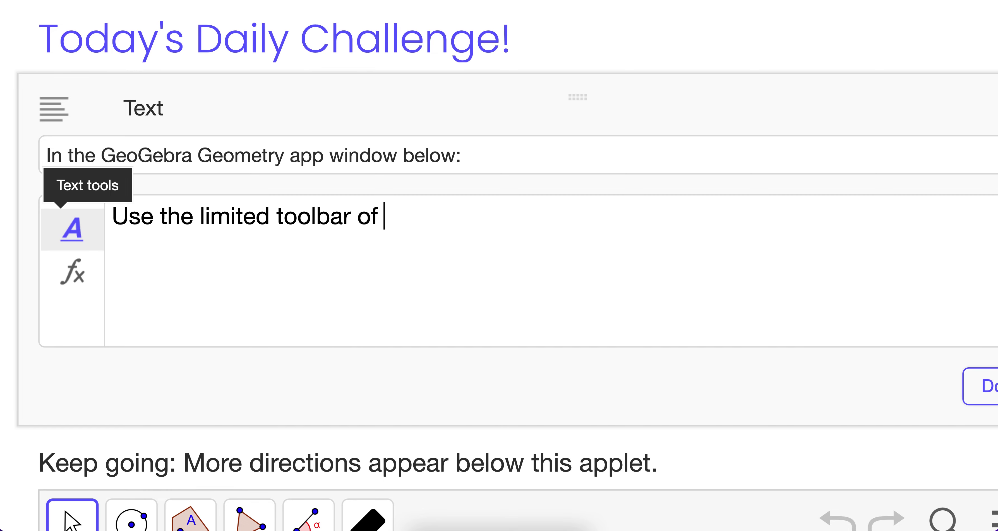
type("GeoGebra to c")
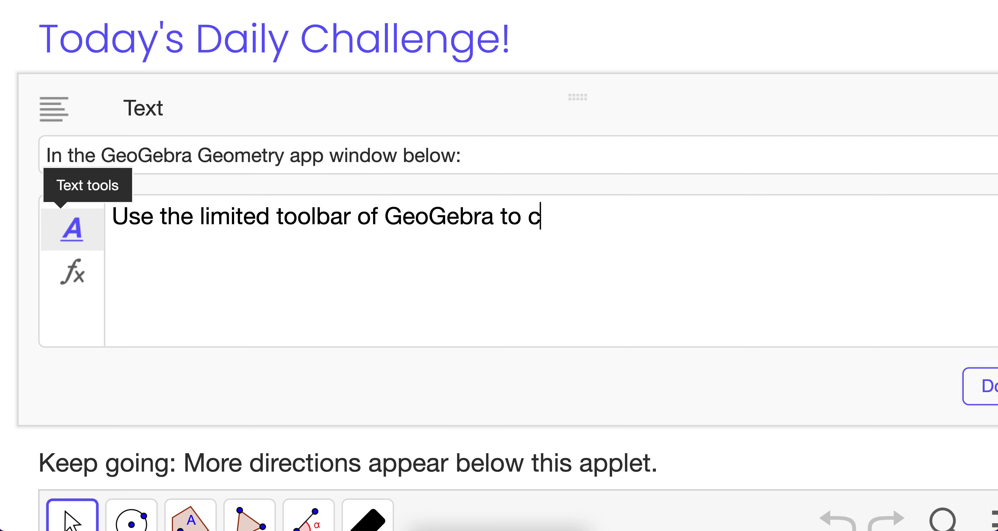
type("onst")
key("BackSpace")
type("struct a")
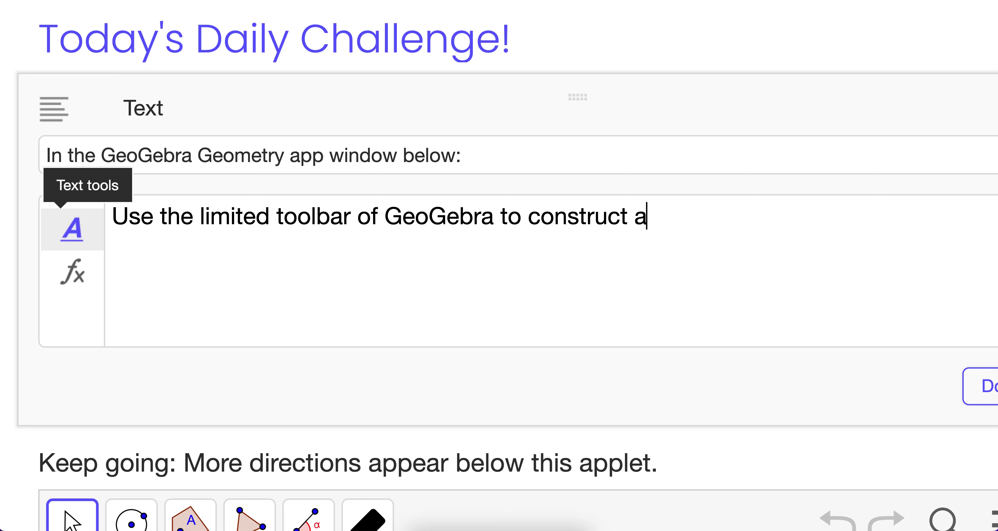
type(" triangle that ALWAYS REM")
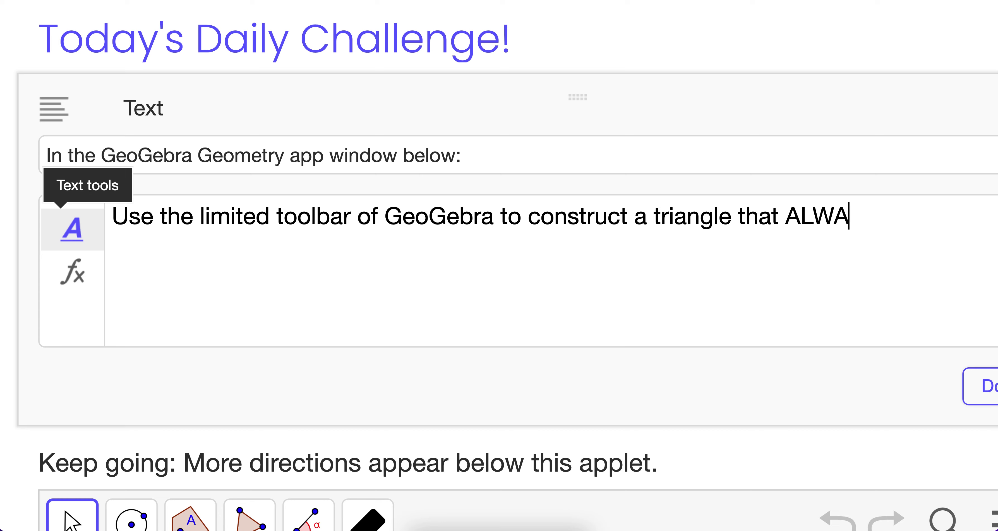
type("AINS")
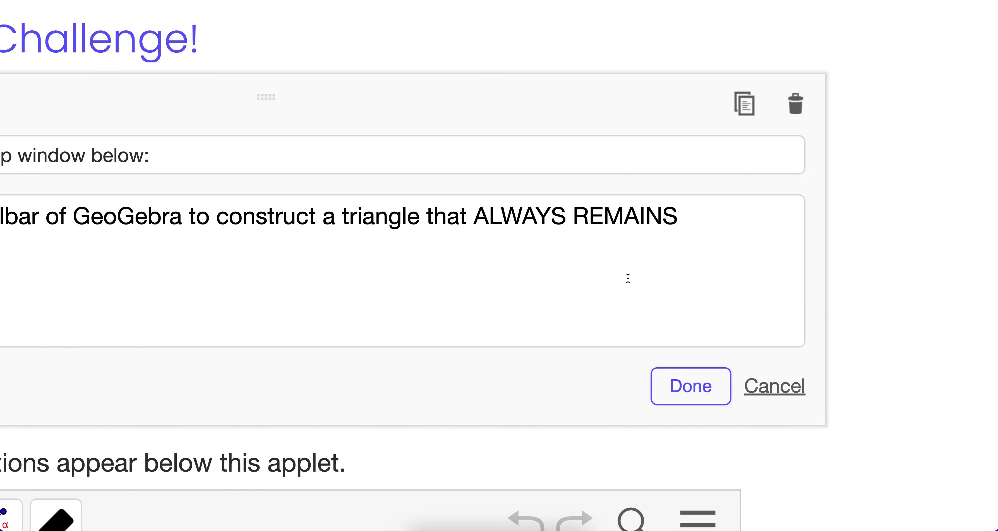
type(" ISOSCE")
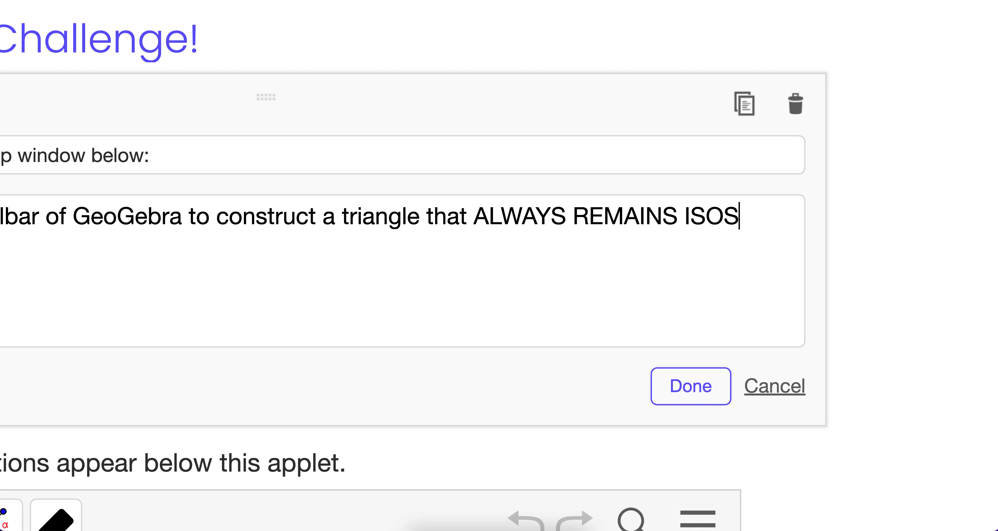
type("E")
key("BackSpace")
type("LES!")
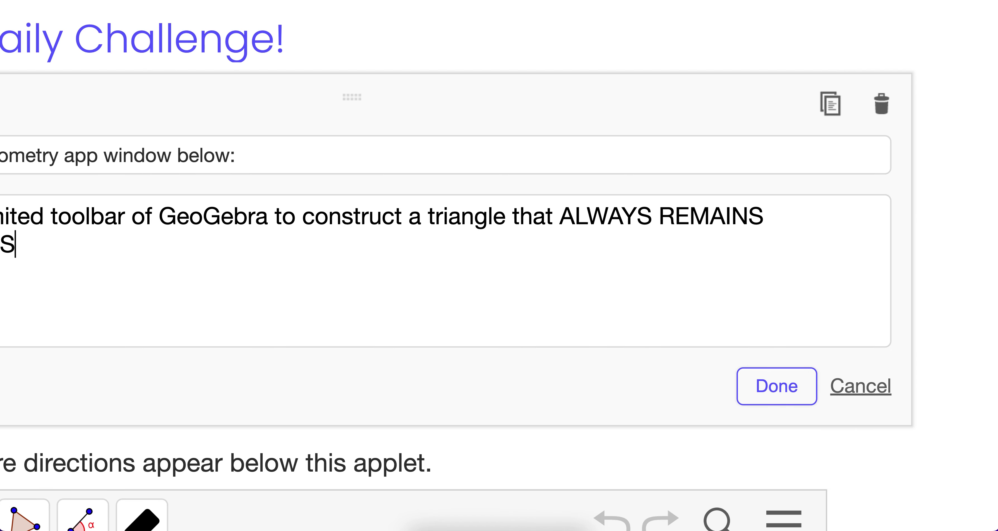
type(" Be a")
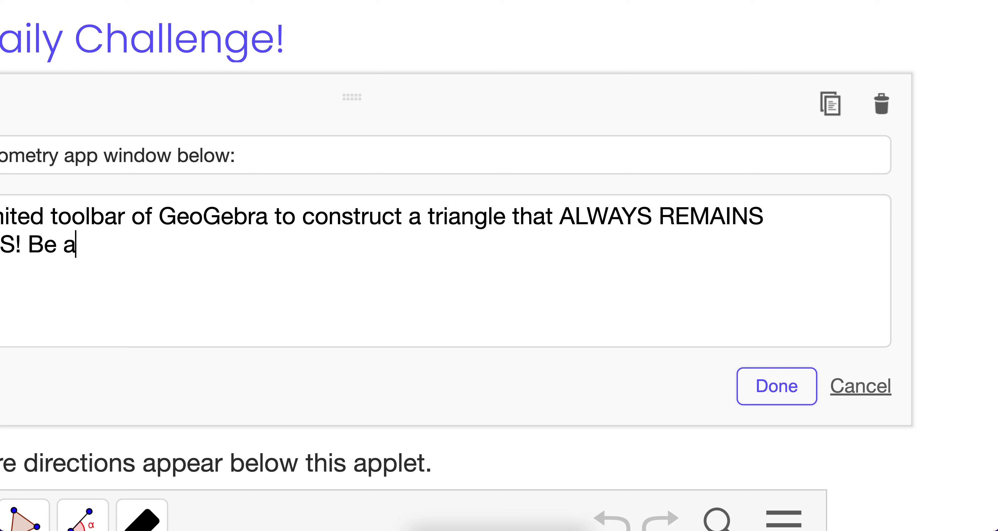
key("BackSpace")
type("sure it passes the ")
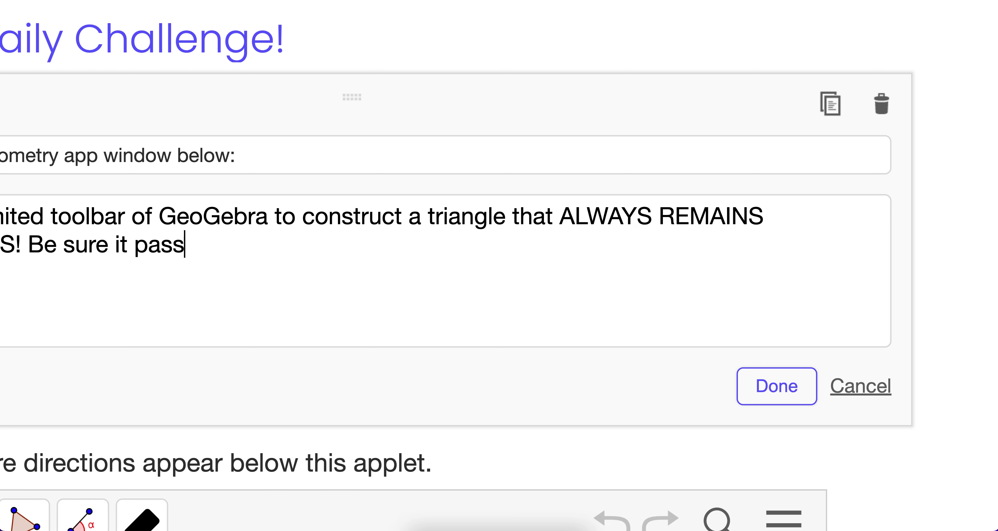
type("drag test!")
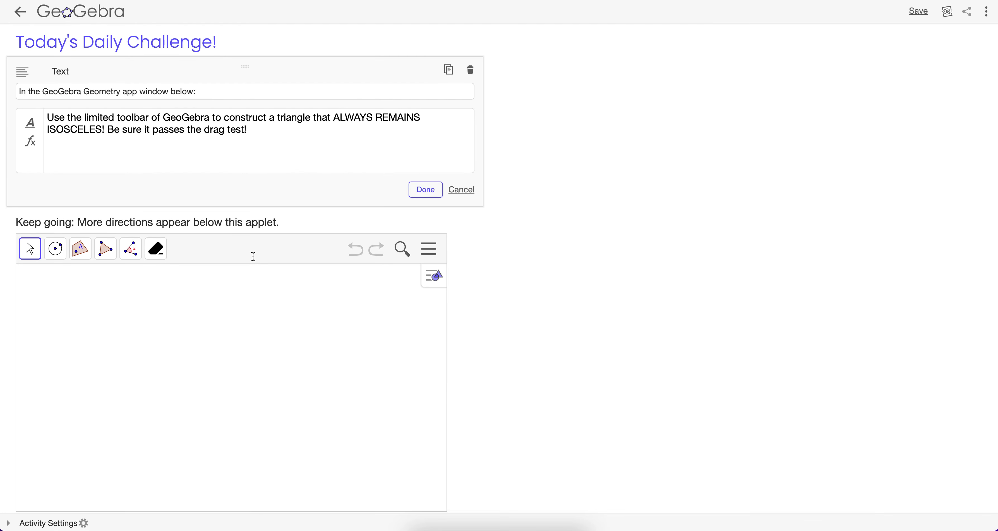
Step: Commit the new prompt and delete the text block containing steps 4 and 5
left_click(425, 189)
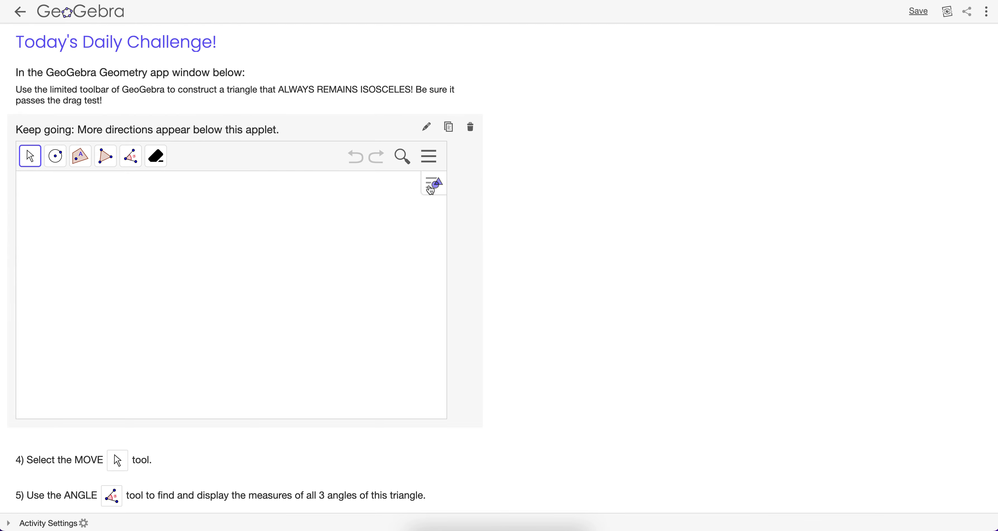
scroll(567, 238, "down", 5)
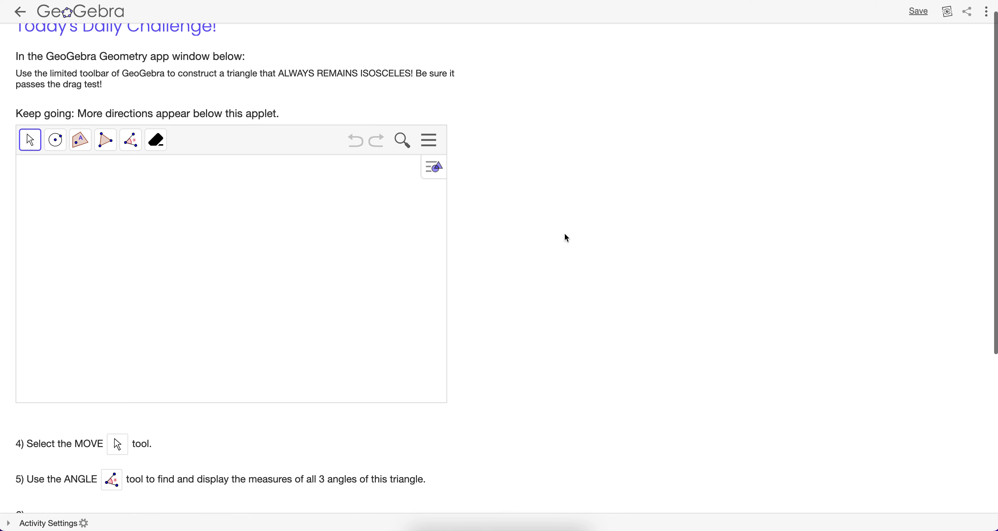
left_click(471, 317)
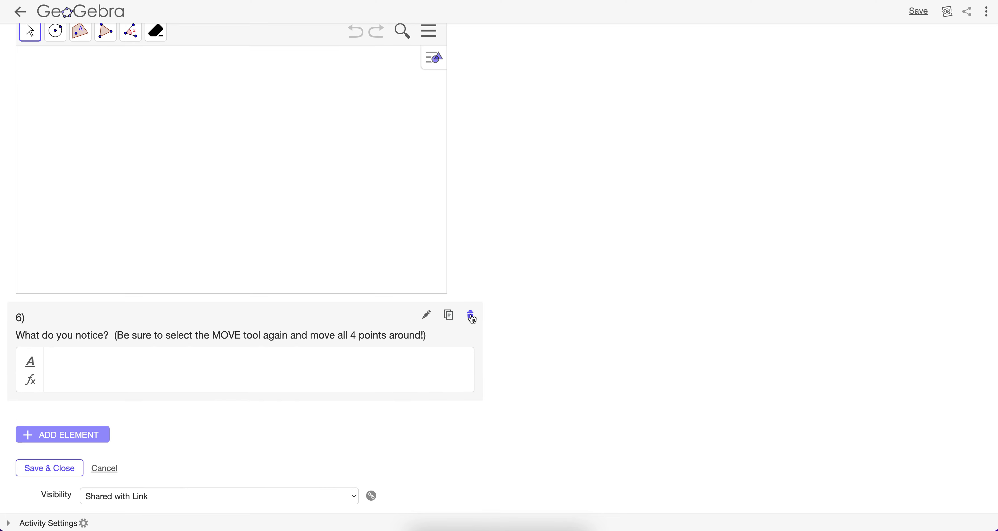
Step: Remove the '6)' numbering from the 'What do you notice?' question heading
left_click(44, 336)
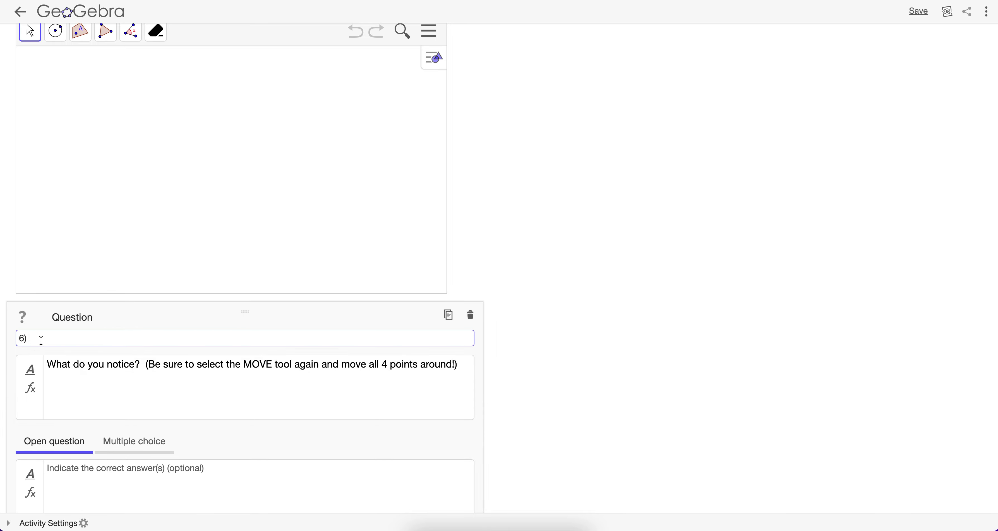
key("BackSpace")
key("BackSpace")
left_click(240, 386)
scroll(240, 387, "down", 6)
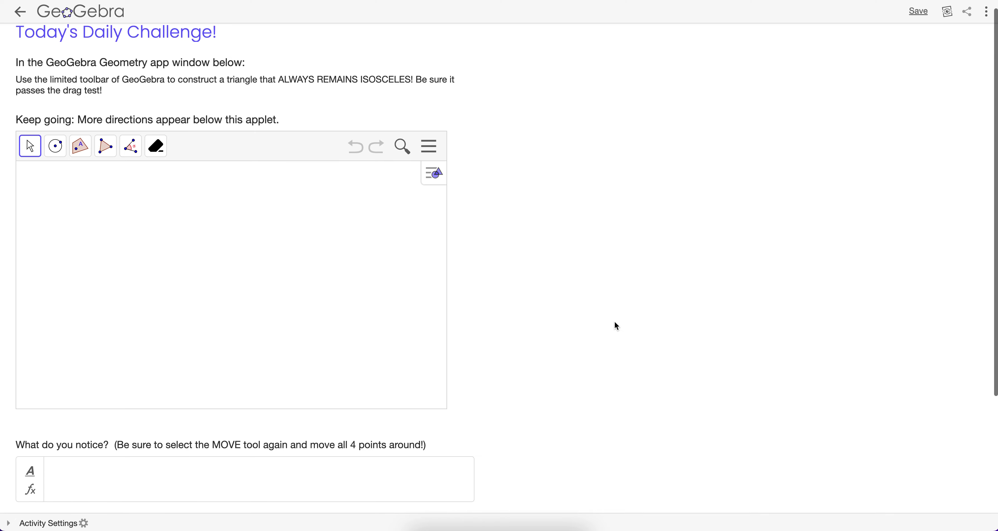
scroll(615, 326, "down", 2)
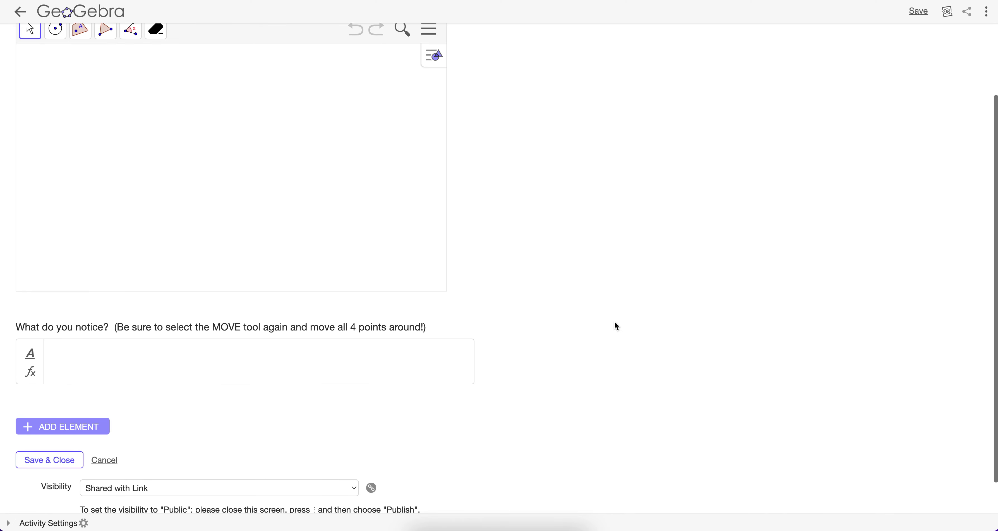
Step: Save and close the edited activity, then go to your profile's Resources tab
left_click(32, 452)
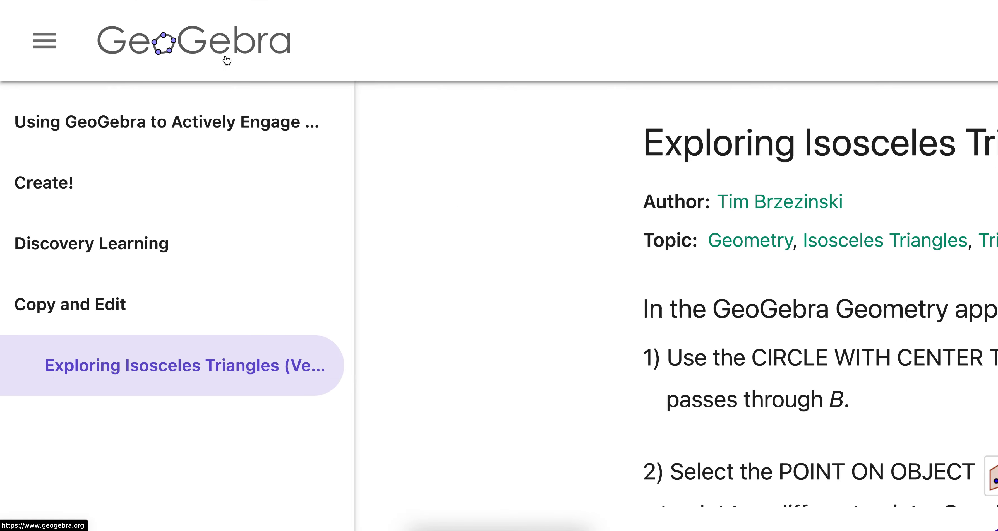
left_click(225, 58)
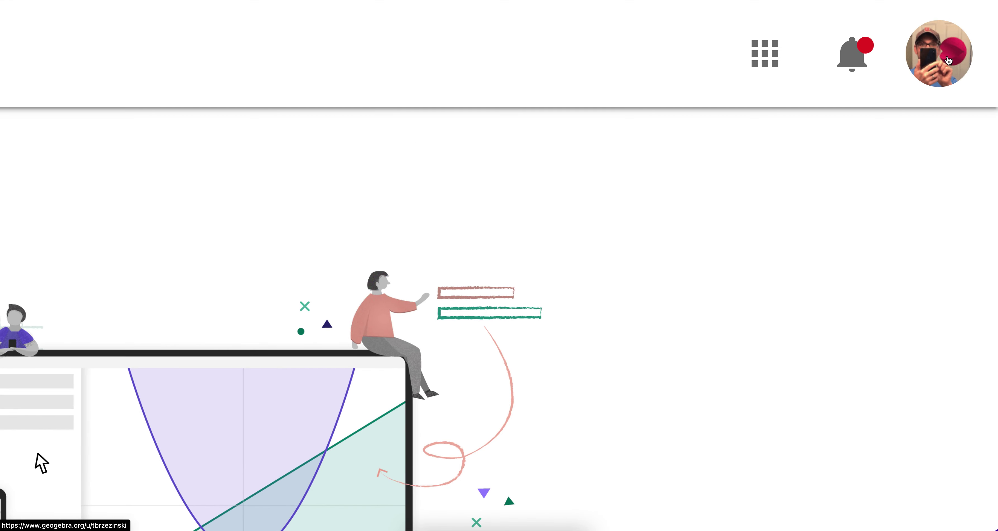
left_click(947, 60)
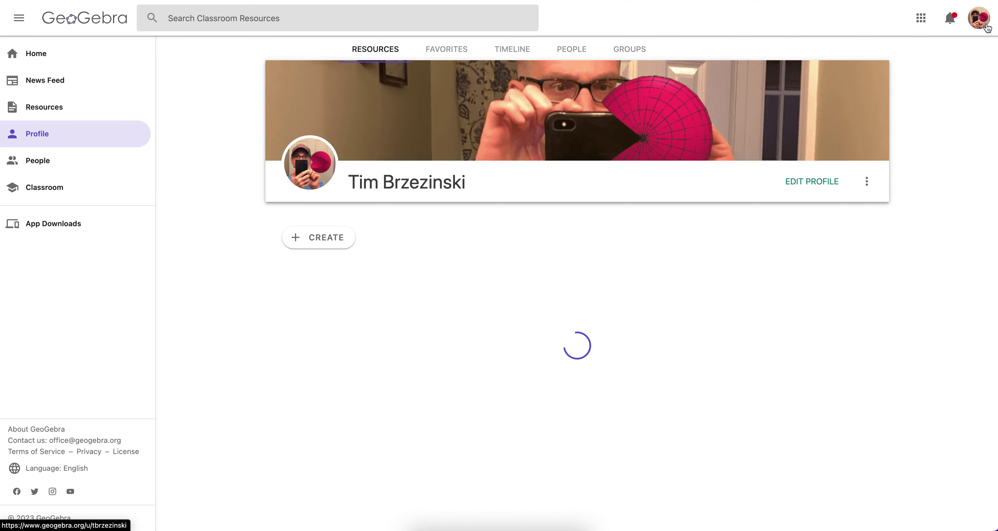
scroll(350, 255, "down", 7)
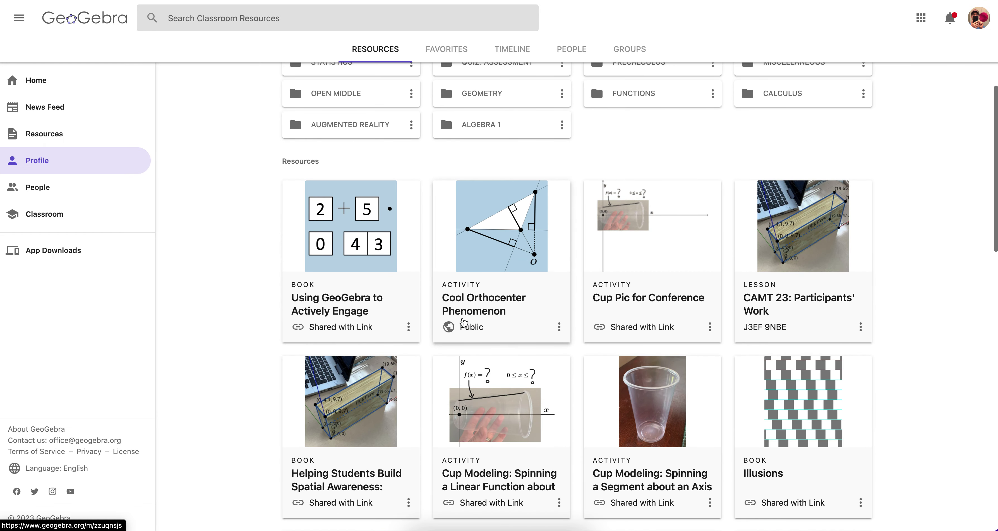
scroll(349, 256, "up", 2)
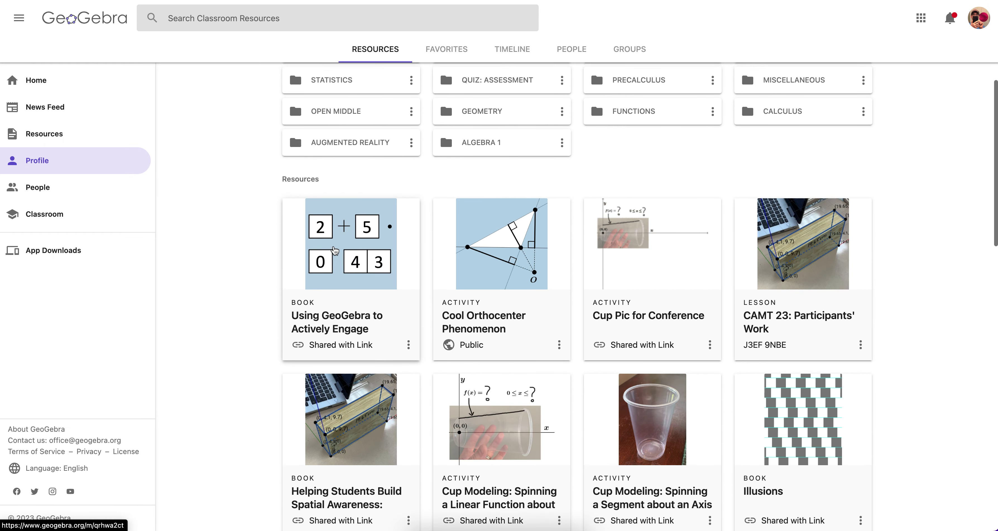
scroll(334, 249, "up", 5)
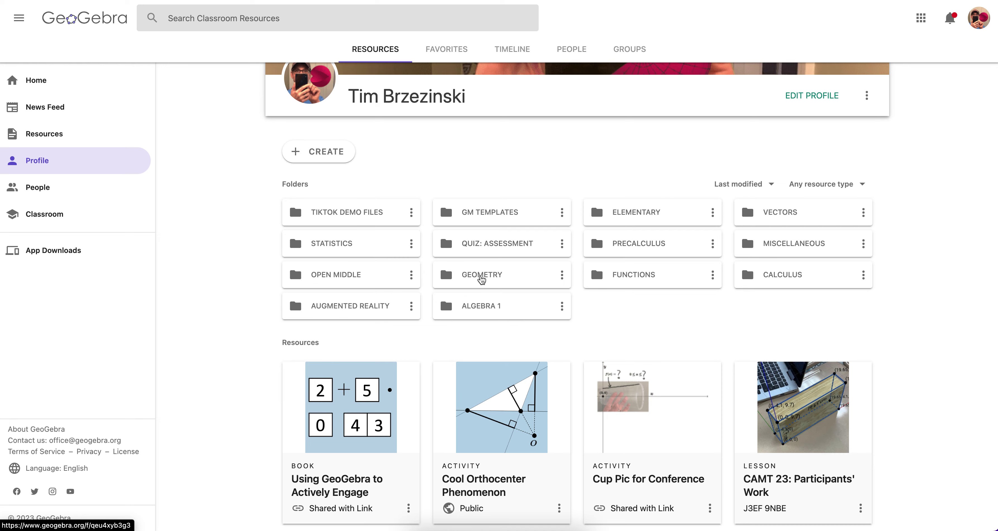
Step: Navigate GEOMETRY › Triangles & Polygons › Triangle Theorems to find Today's Daily Challenge!
left_click(481, 278)
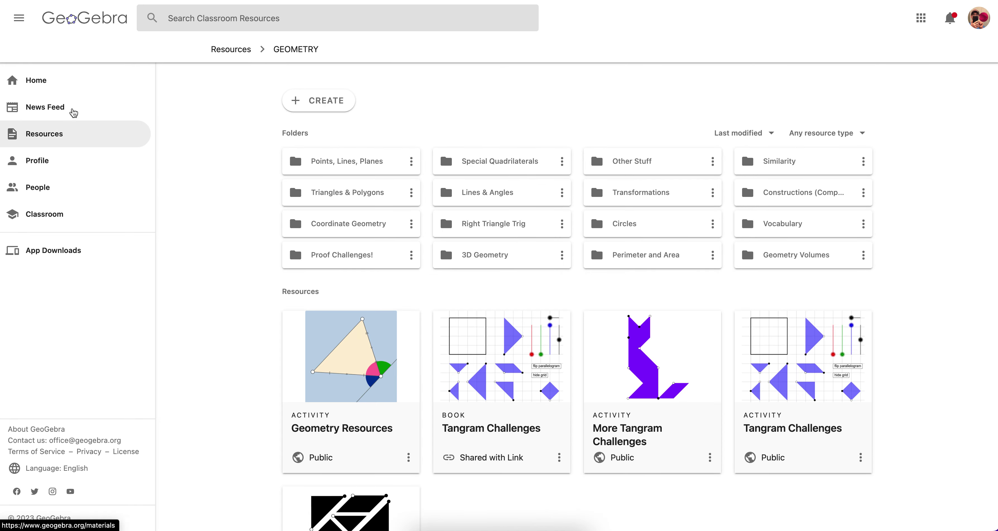
key("alt+Left")
scroll(285, 313, "down", 2)
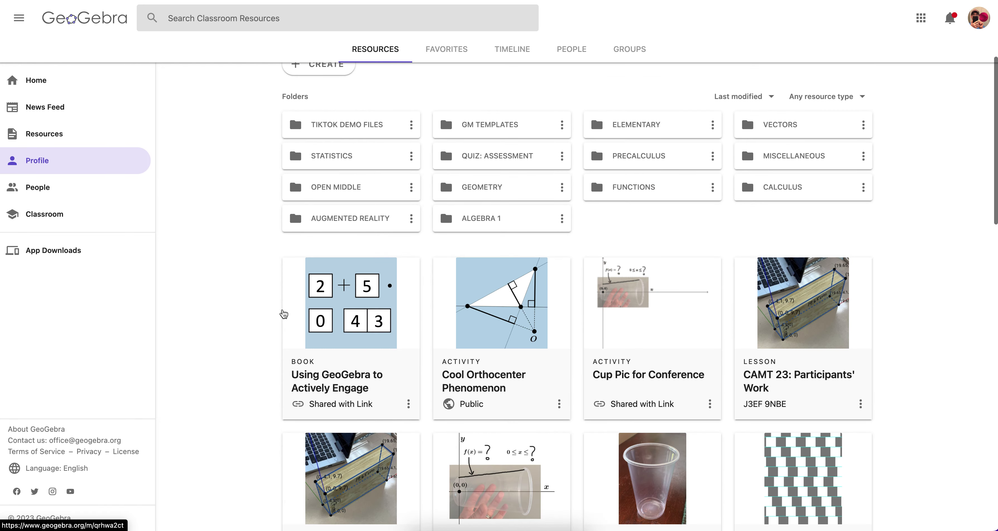
scroll(284, 313, "up", 3)
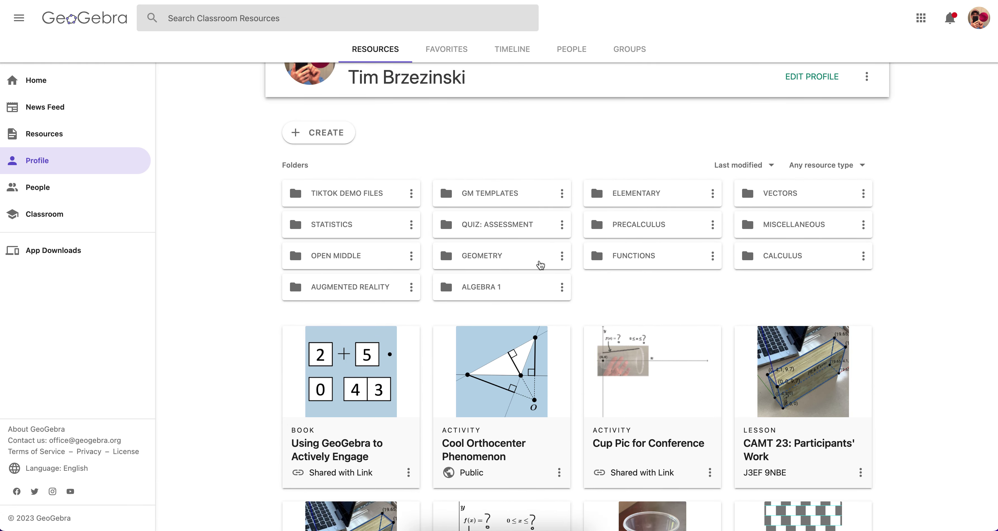
left_click(496, 257)
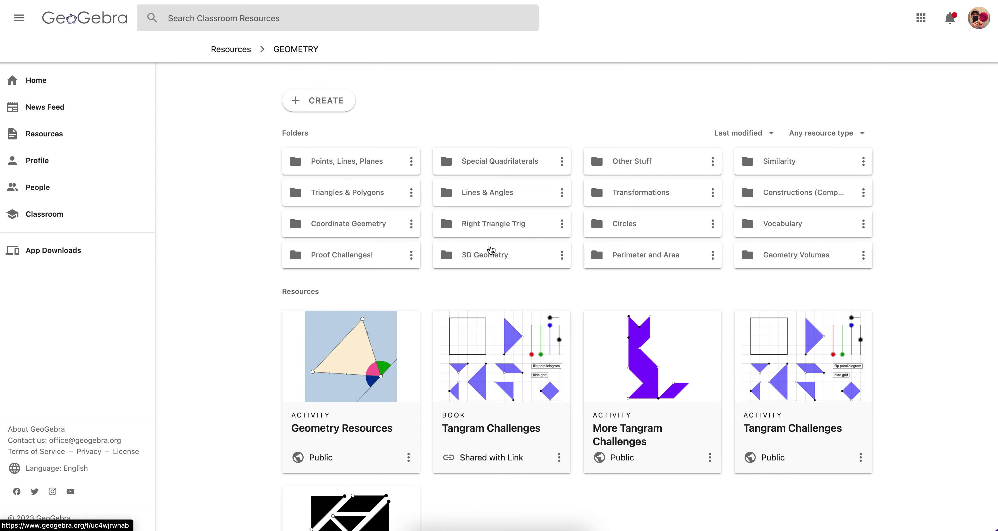
left_click(399, 198)
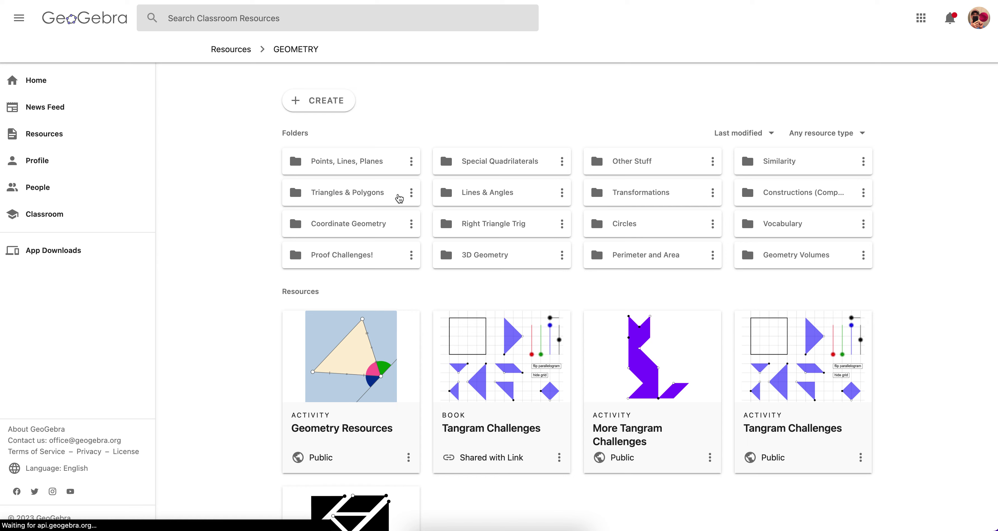
left_click(381, 166)
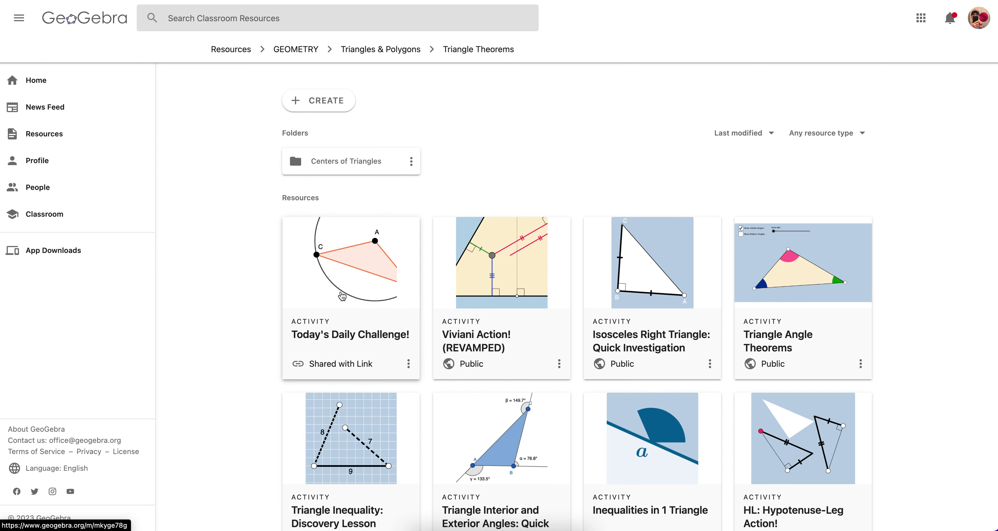
scroll(342, 296, "down", 1)
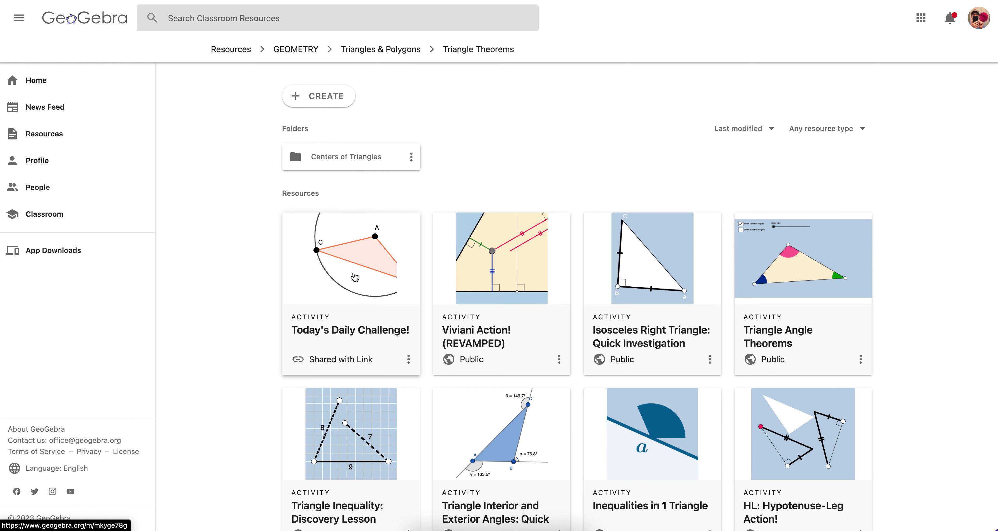
Step: Open Today's Daily Challenge! and bring up its Assign to students dialog
left_click(355, 277)
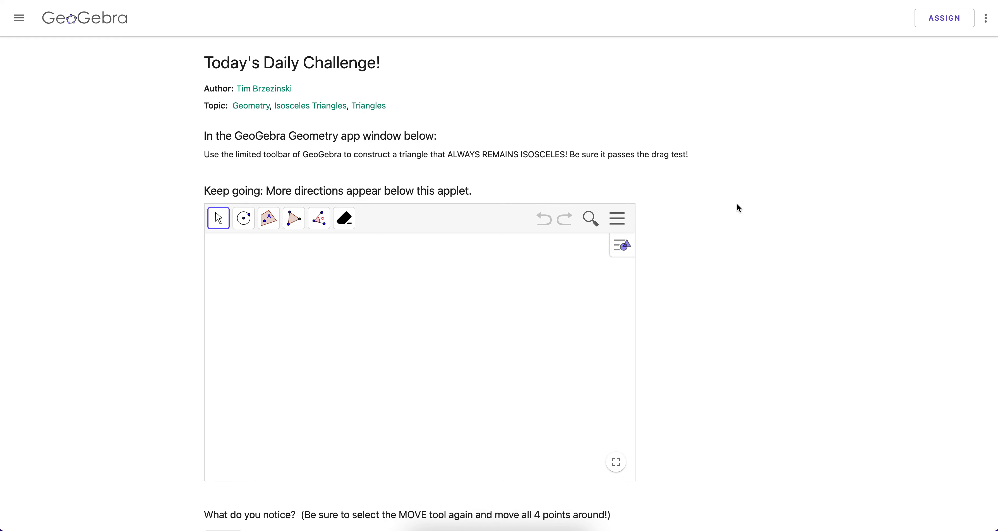
scroll(884, 218, "down", 10)
scroll(884, 218, "up", 10)
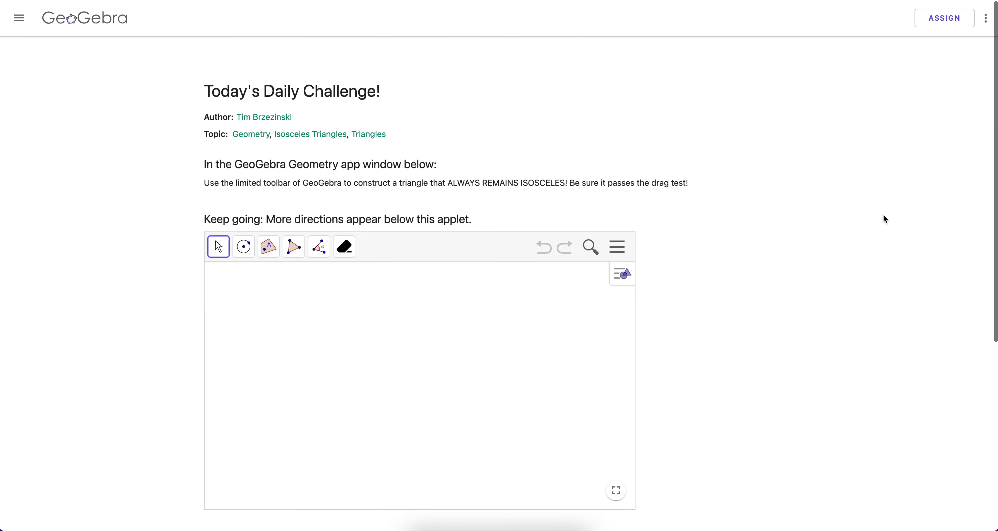
left_click(938, 20)
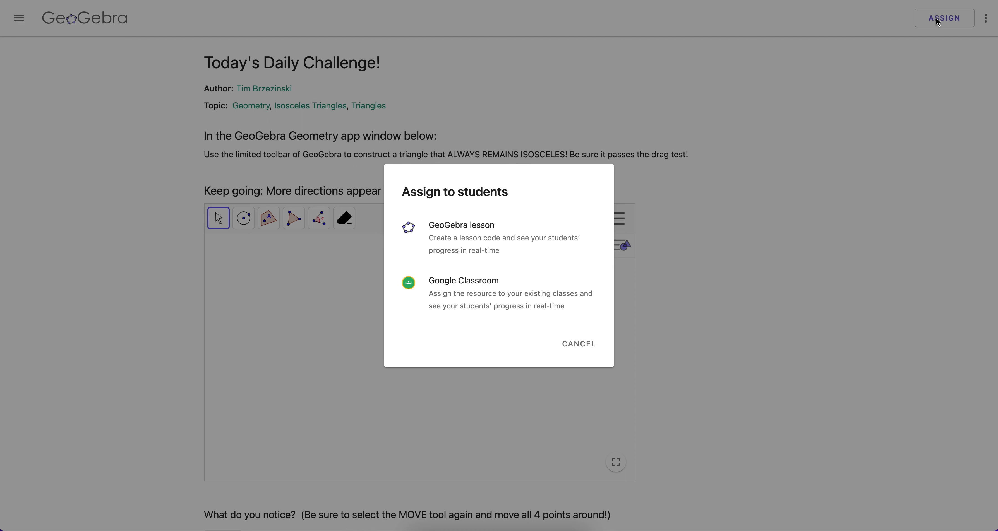